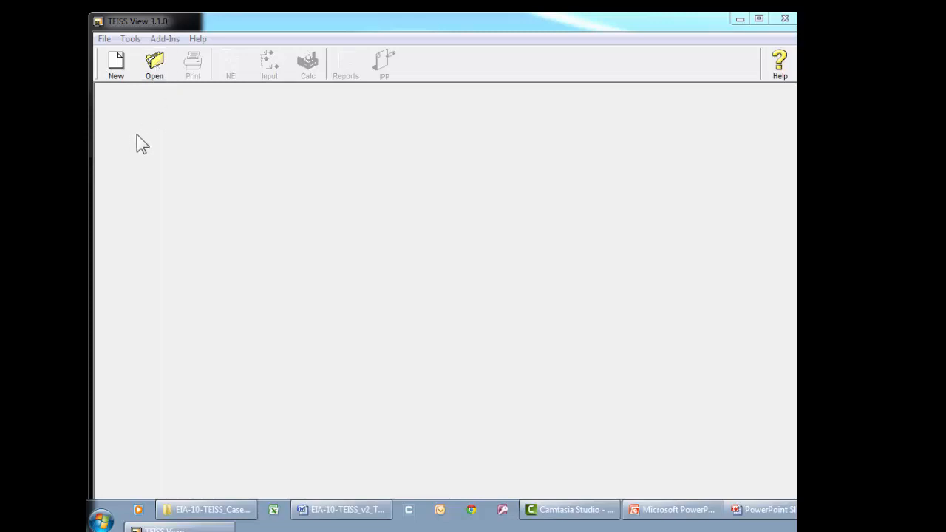
# Create a new project named Module10_HopiCaseProject in the EI_Training folder on the Desktop.
pyautogui.click(118, 70)
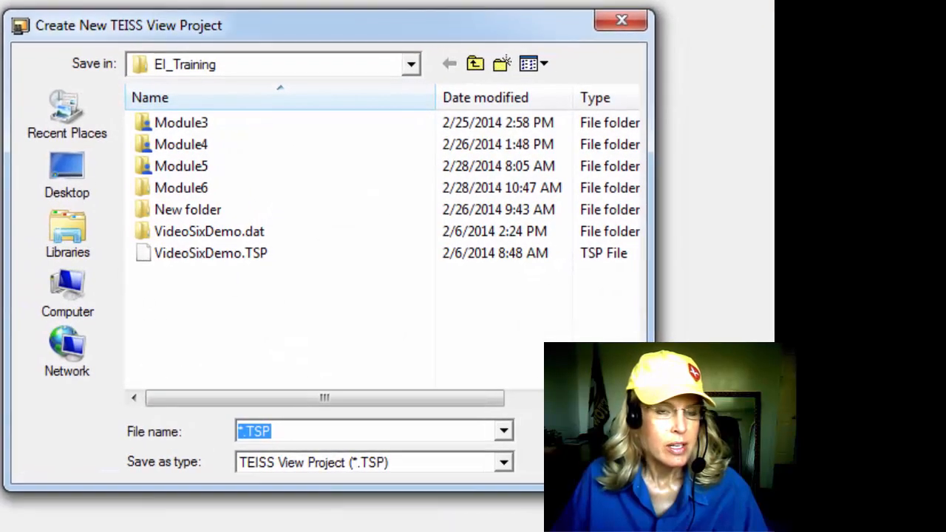
pyautogui.click(66, 178)
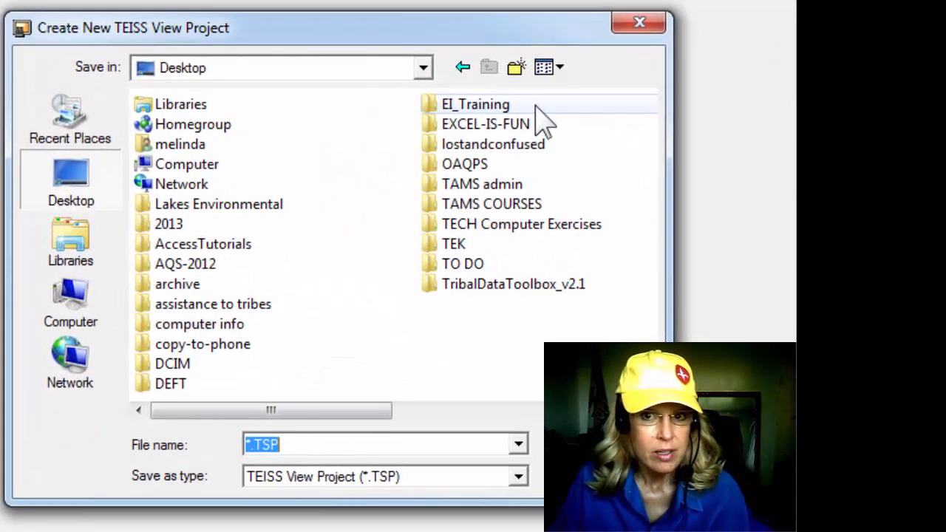
pyautogui.doubleClick(643, 158)
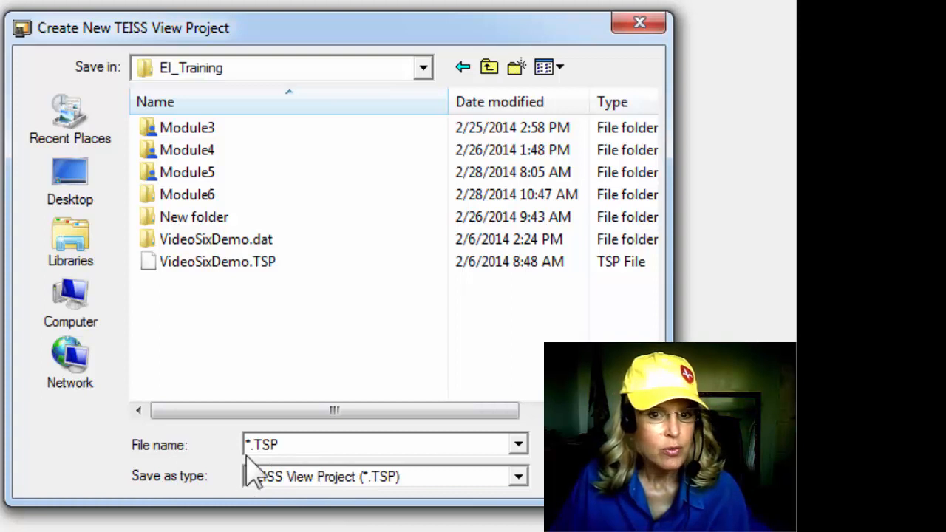
pyautogui.doubleClick(301, 445)
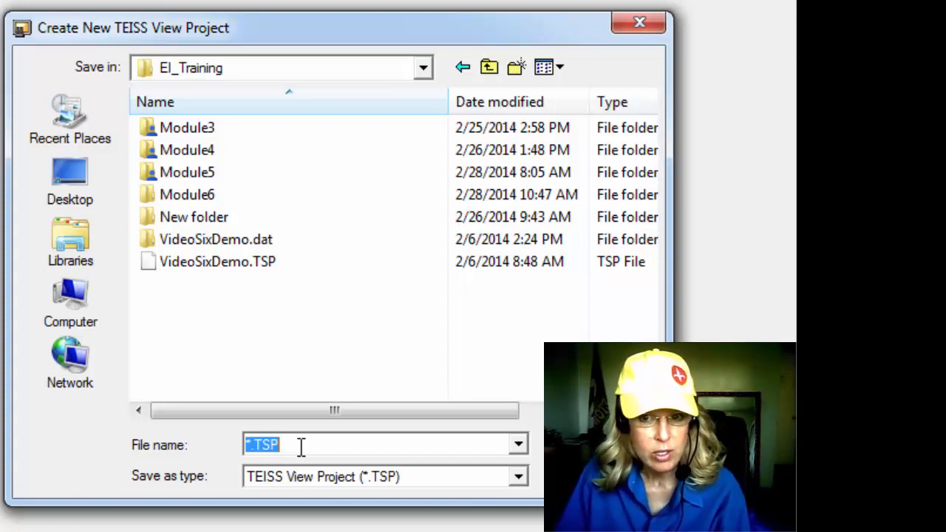
pyautogui.write('Module1')
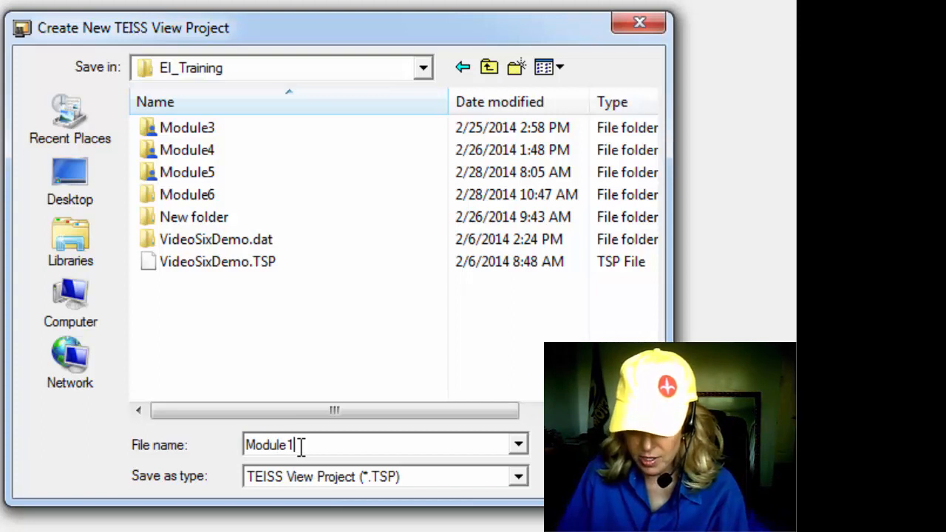
pyautogui.write('0_Hopi')
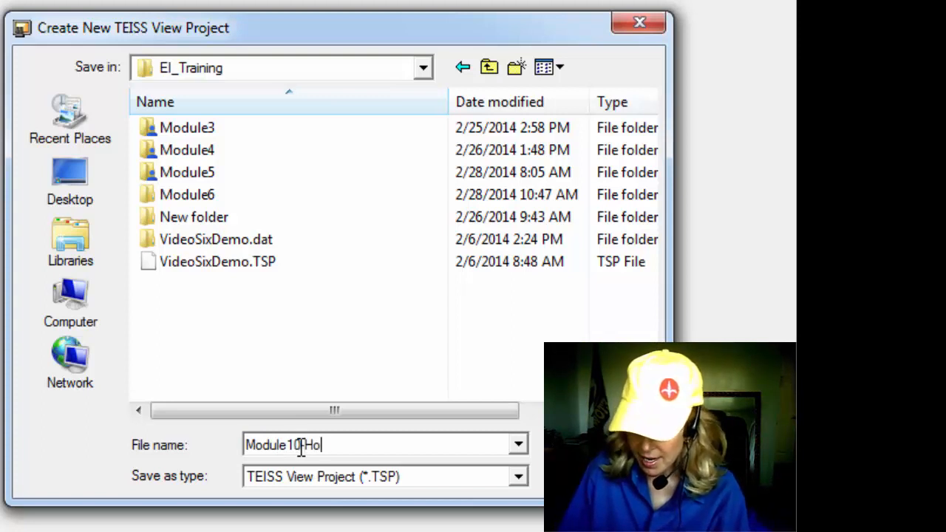
pyautogui.write('Cas')
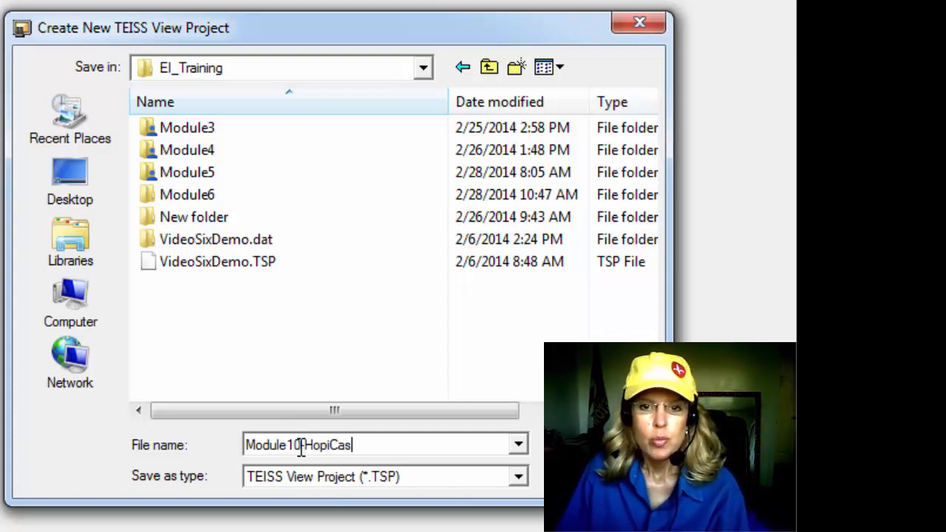
pyautogui.write('eProject')
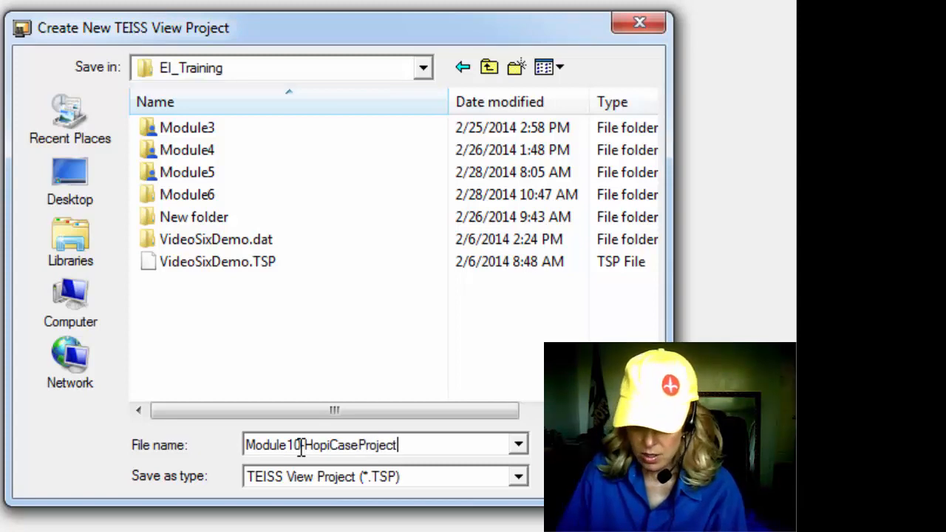
pyautogui.click(591, 445)
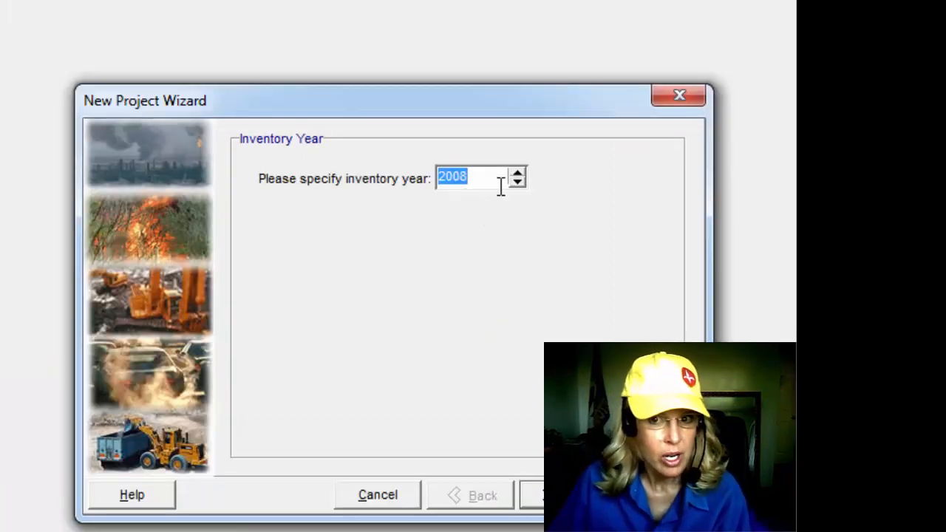
# Accept 2008 as the inventory year and choose Arizona as the state the project area covers.
pyautogui.click(526, 493)
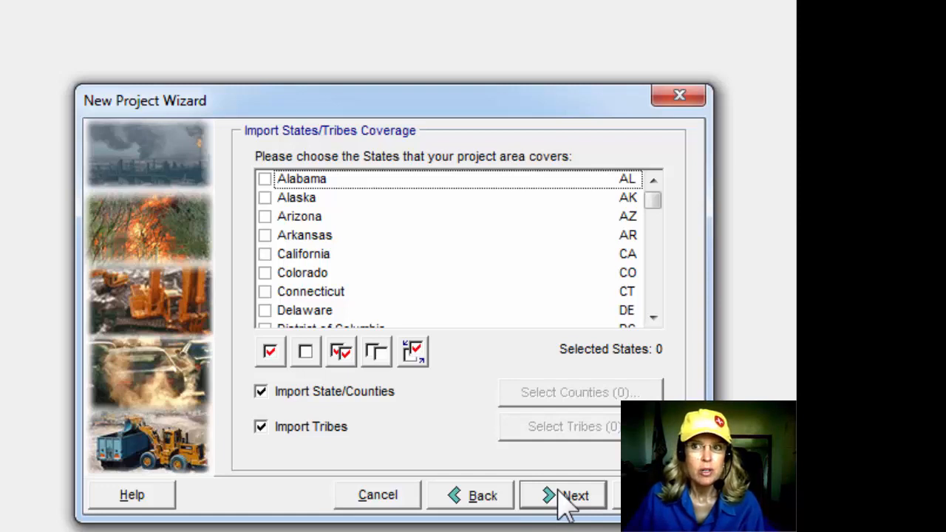
pyautogui.click(265, 216)
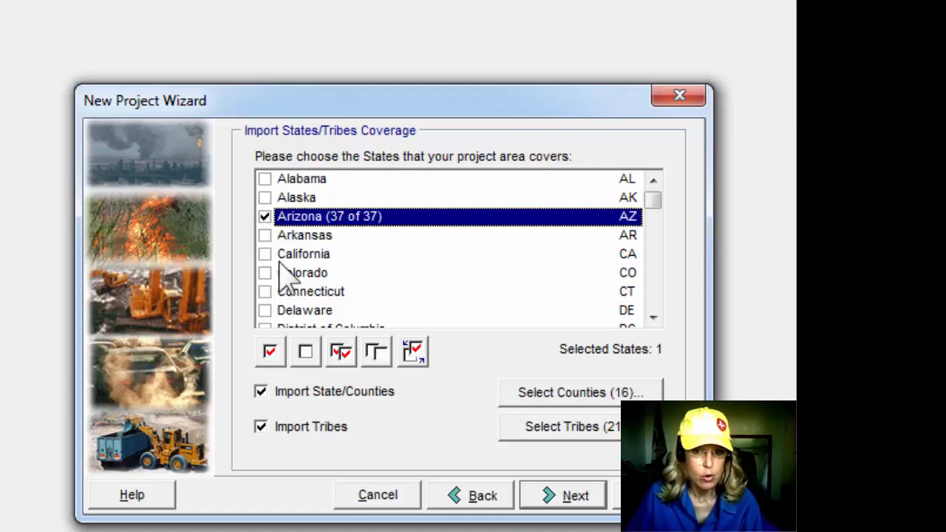
# Deselect all Arizona counties for import and select only Navajo County.
pyautogui.click(603, 403)
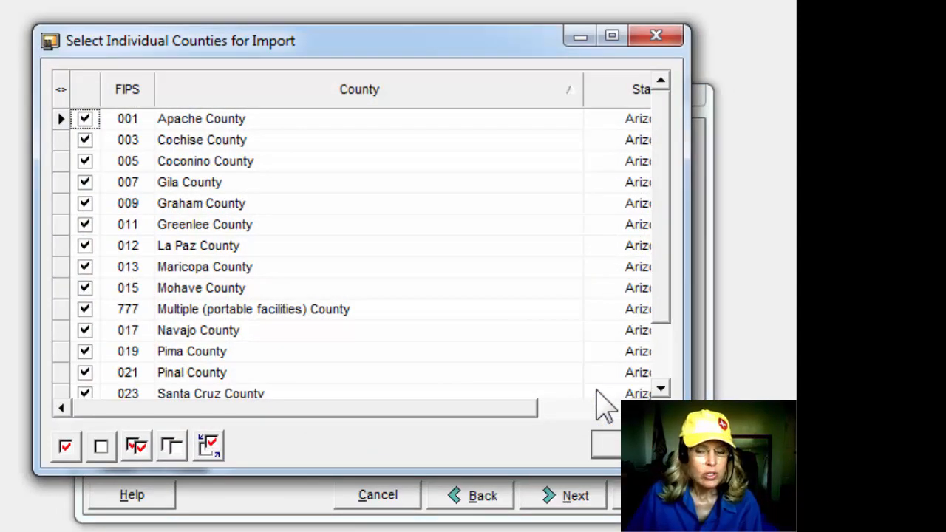
pyautogui.click(86, 119)
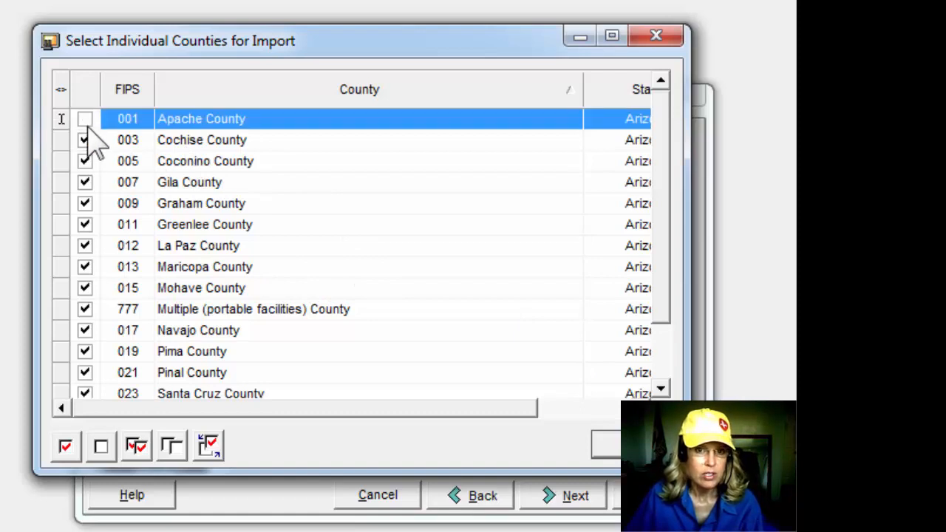
pyautogui.click(85, 140)
pyautogui.click(85, 161)
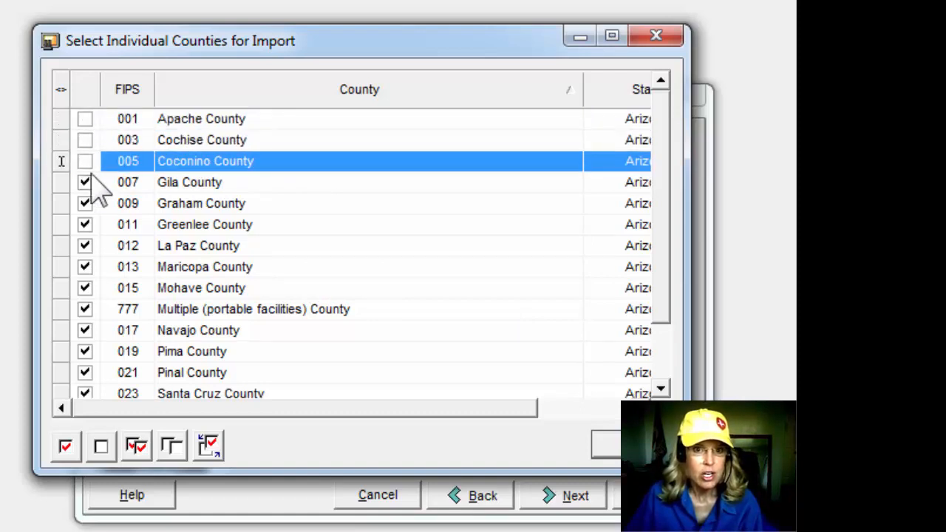
pyautogui.click(175, 451)
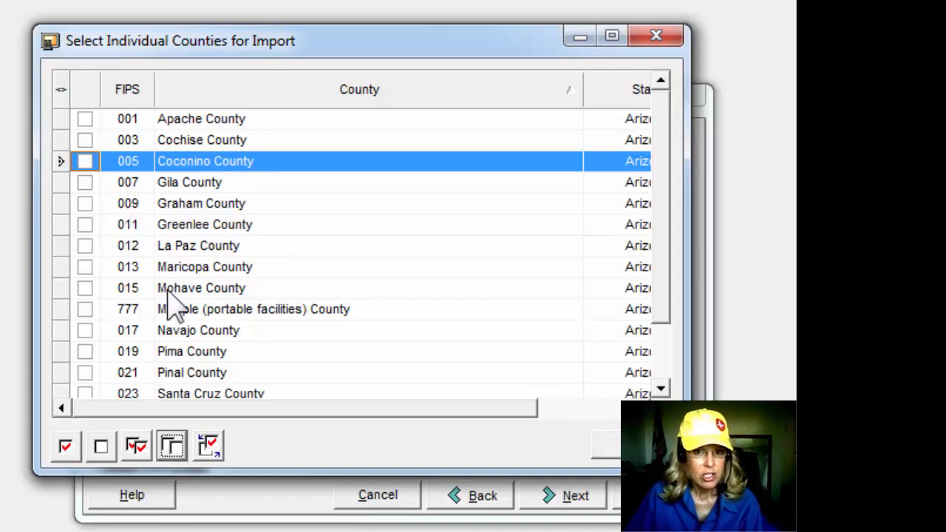
pyautogui.click(84, 334)
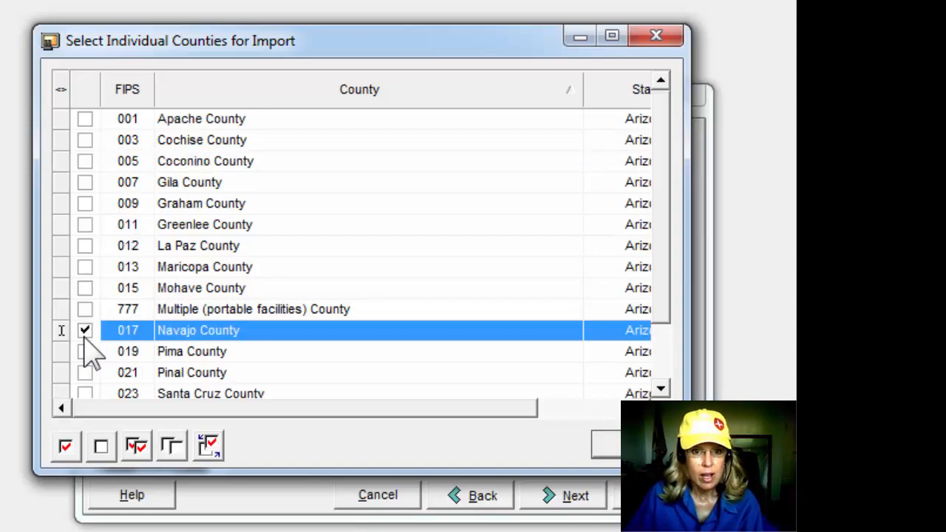
pyautogui.click(634, 451)
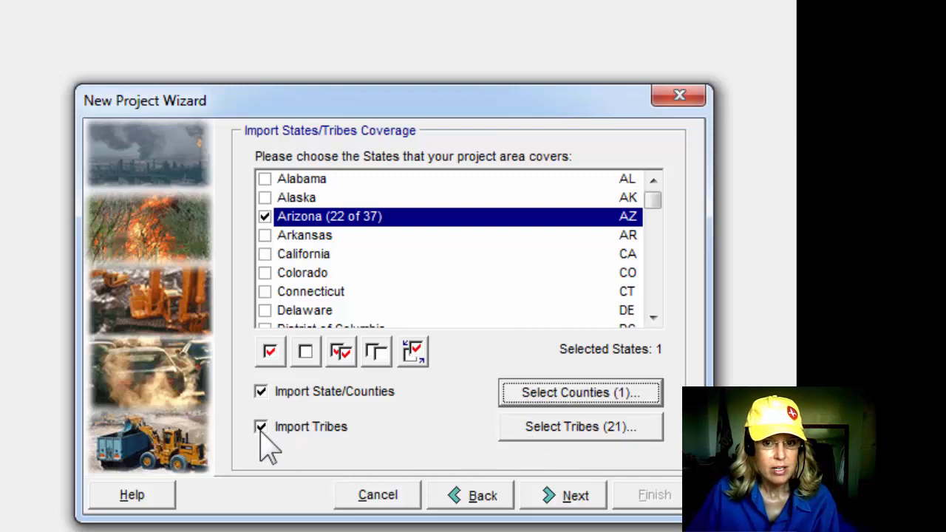
# Deselect all Arizona tribes for import and select only the Hopi Tribe.
pyautogui.click(602, 433)
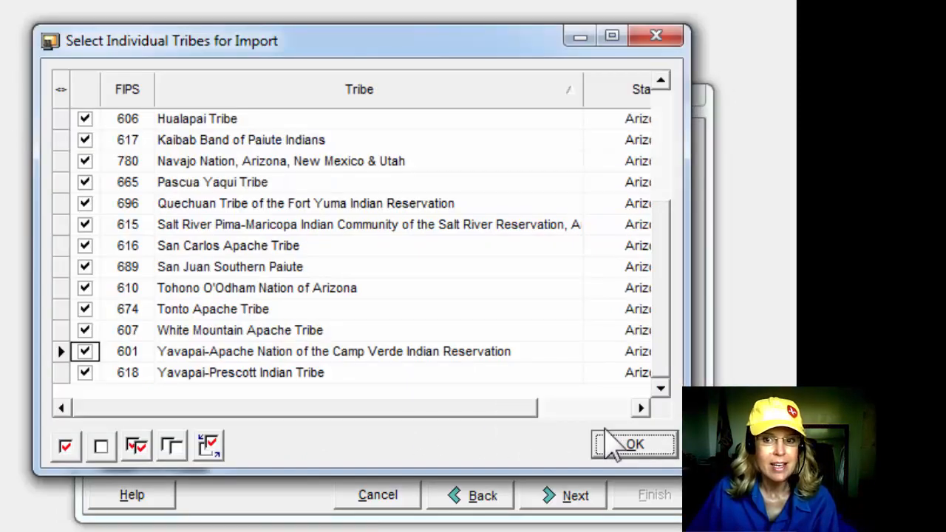
pyautogui.click(172, 447)
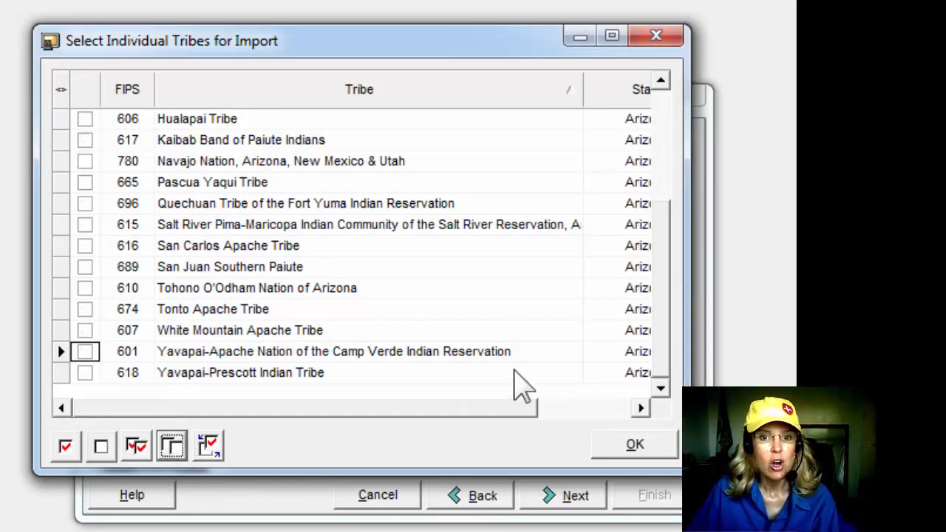
pyautogui.moveTo(664, 260); pyautogui.dragTo(667, 150)
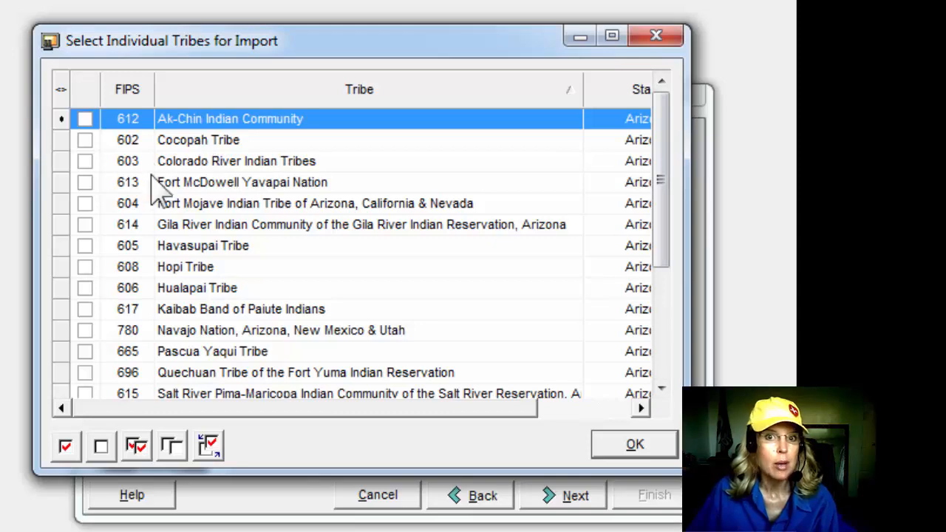
pyautogui.click(85, 267)
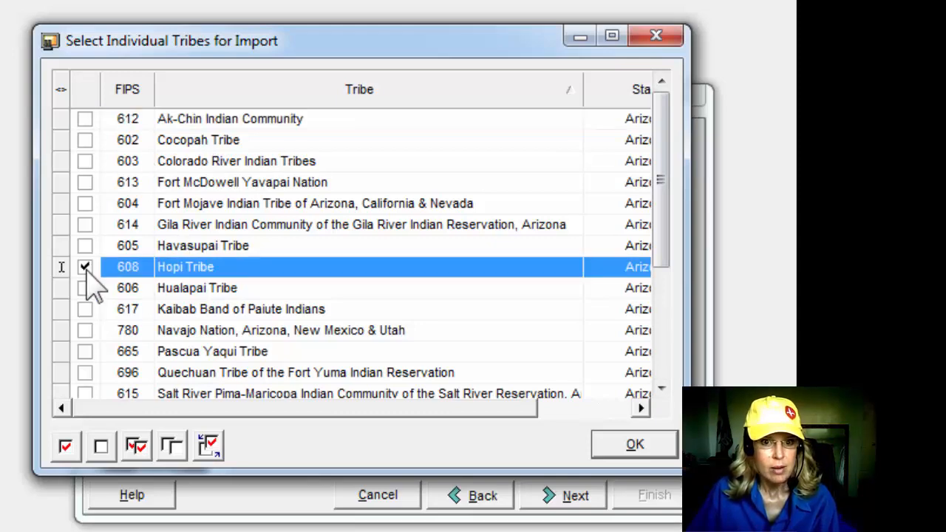
pyautogui.click(637, 447)
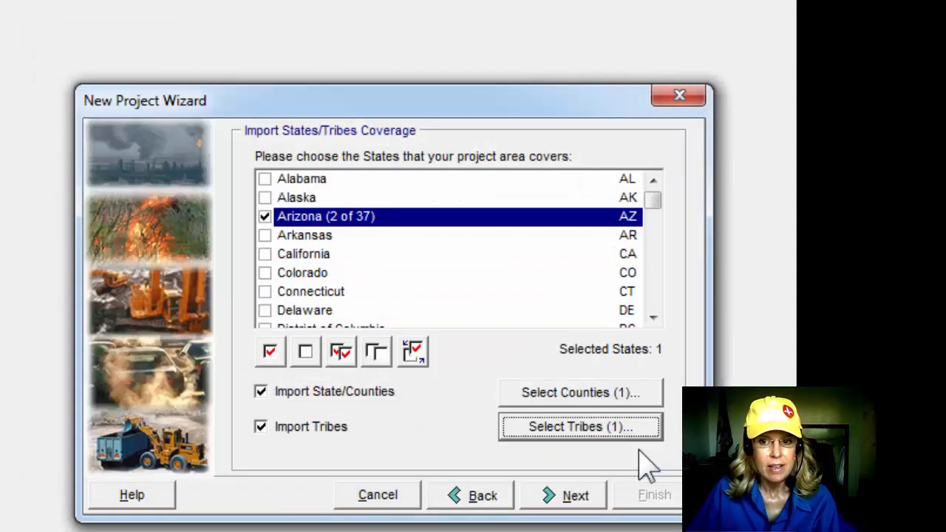
# Exclude the Class I area and roads coverage maps from the import and finish the project wizard.
pyautogui.click(547, 507)
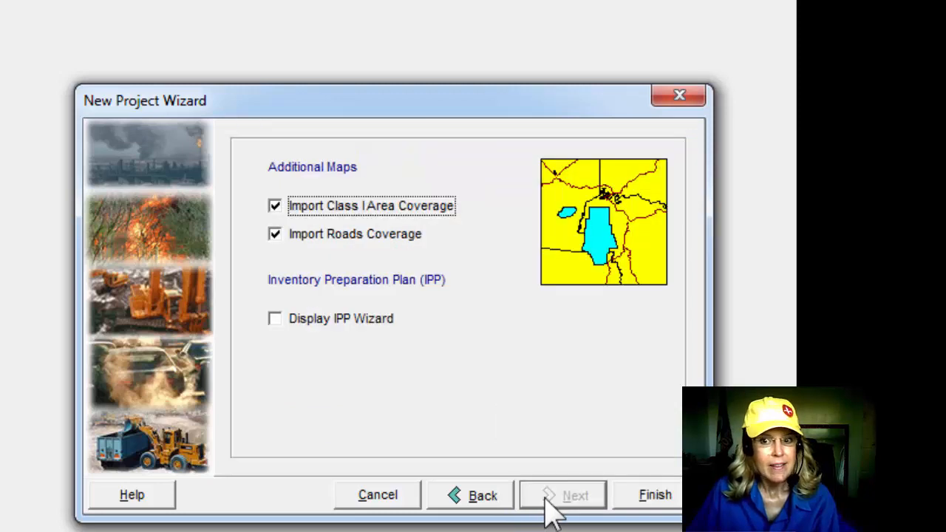
pyautogui.click(275, 207)
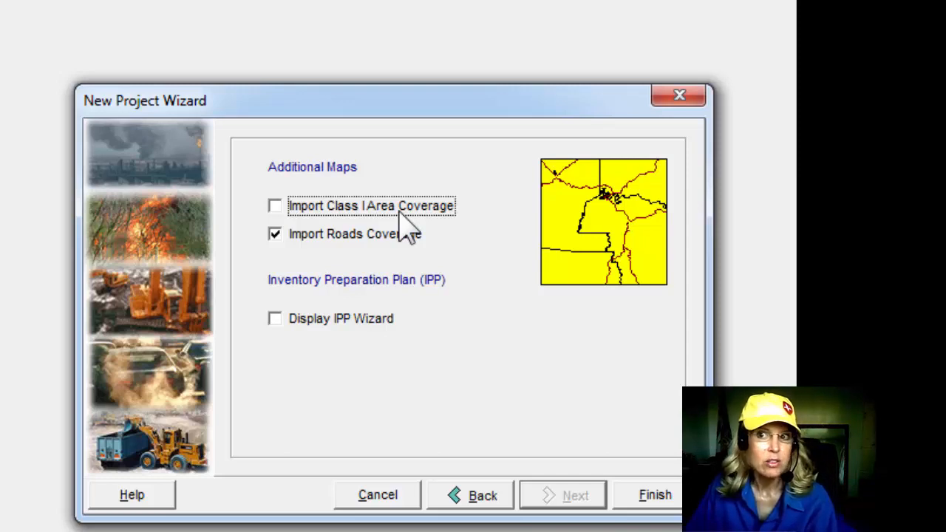
pyautogui.click(276, 237)
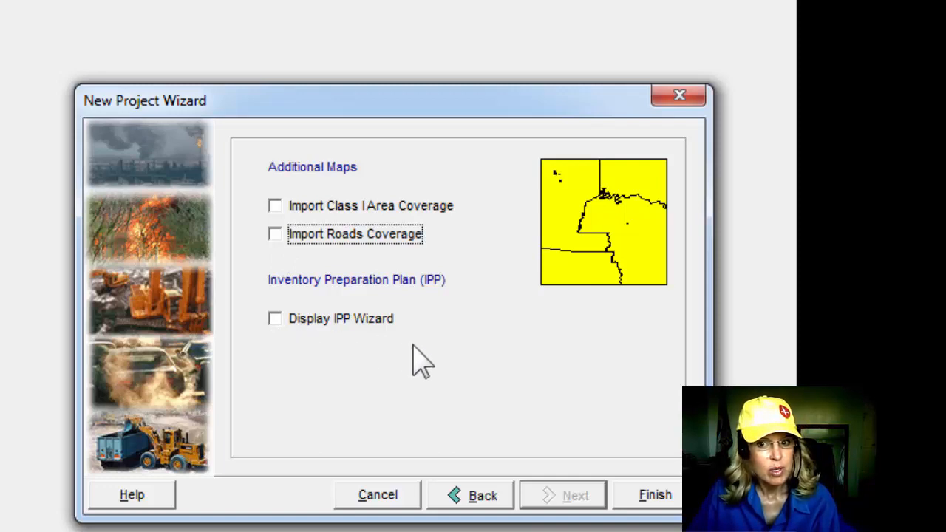
pyautogui.click(662, 497)
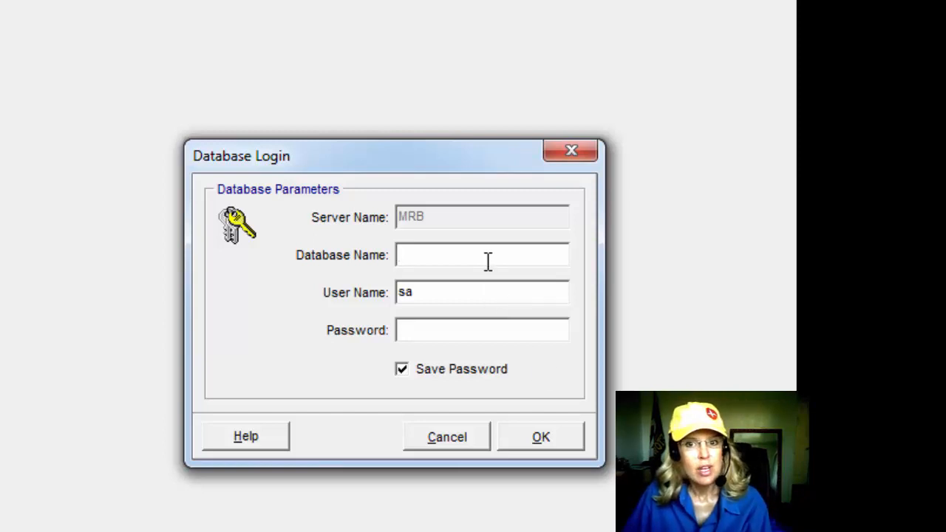
# Name the project database Module10_HopiExample, enter the database password and submit the database login.
pyautogui.write('Mo')
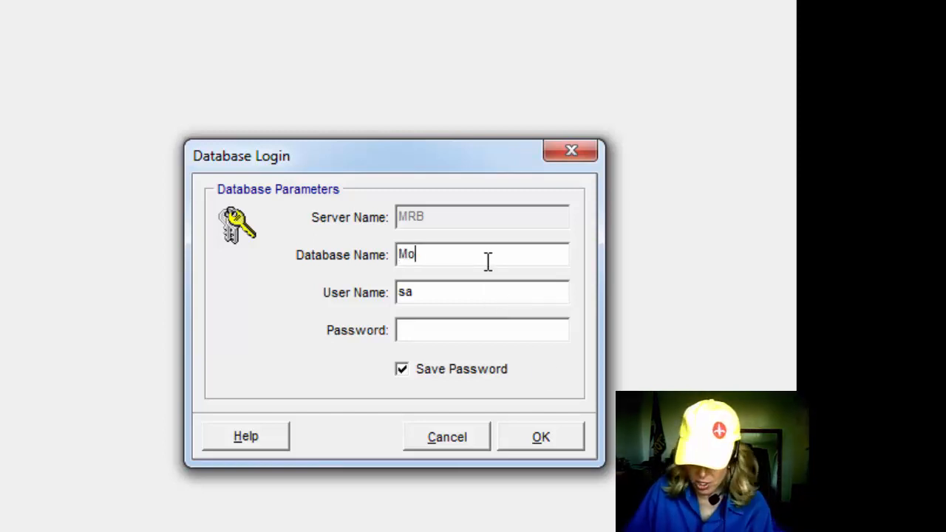
pyautogui.write('dule10_')
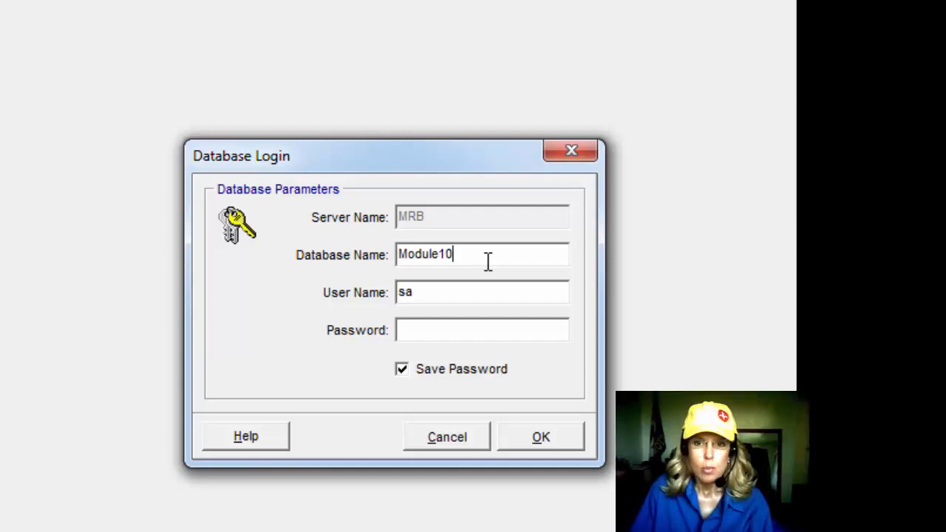
pyautogui.write('Ho')
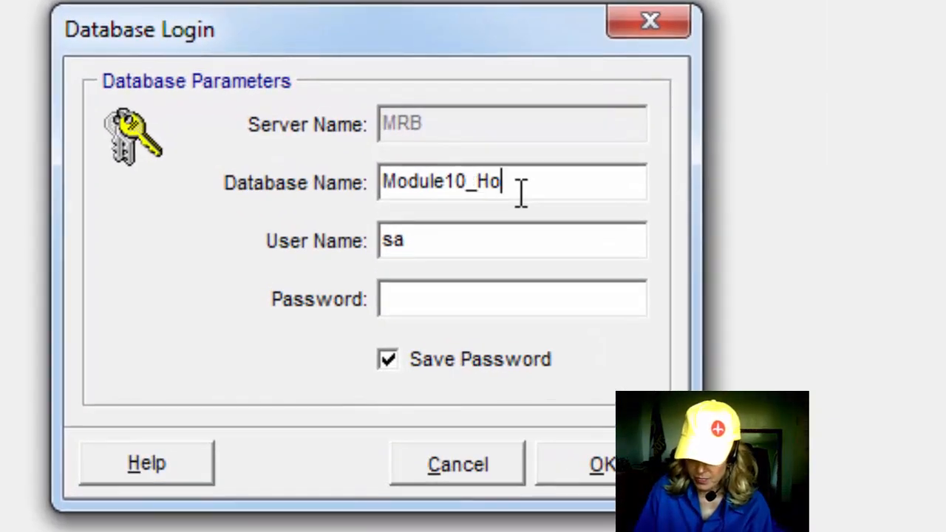
pyautogui.write('piExample')
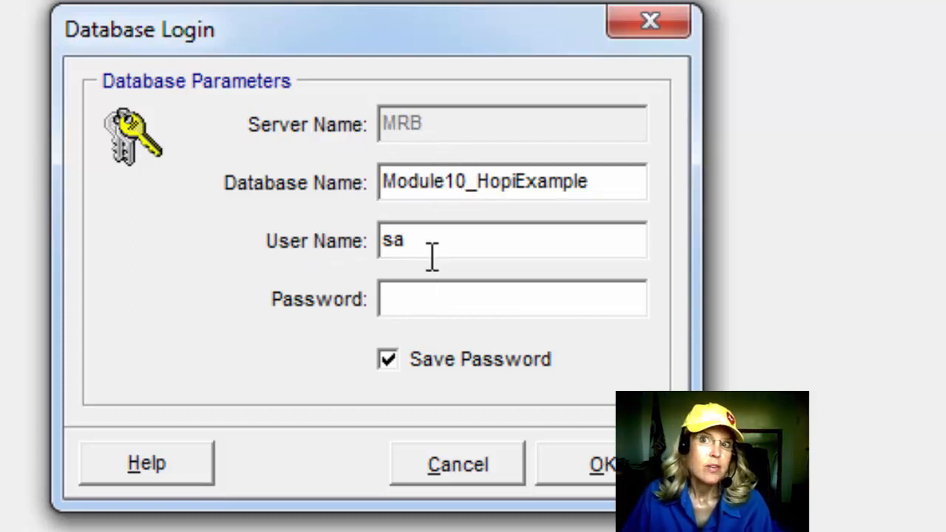
pyautogui.click(436, 294)
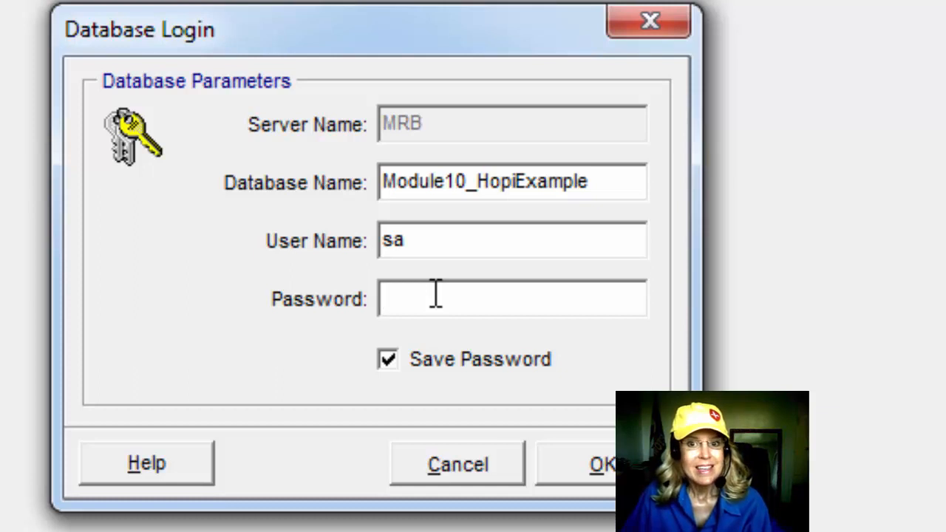
pyautogui.write('****')
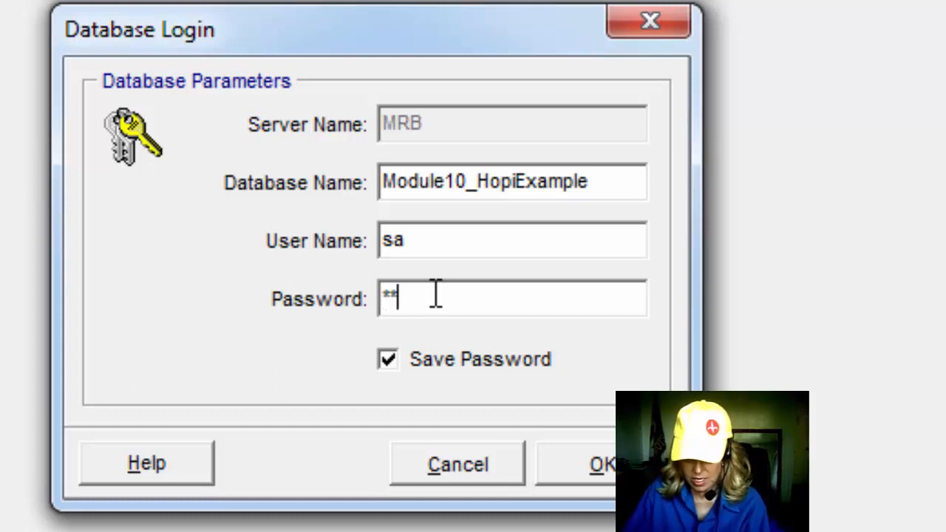
pyautogui.write('**')
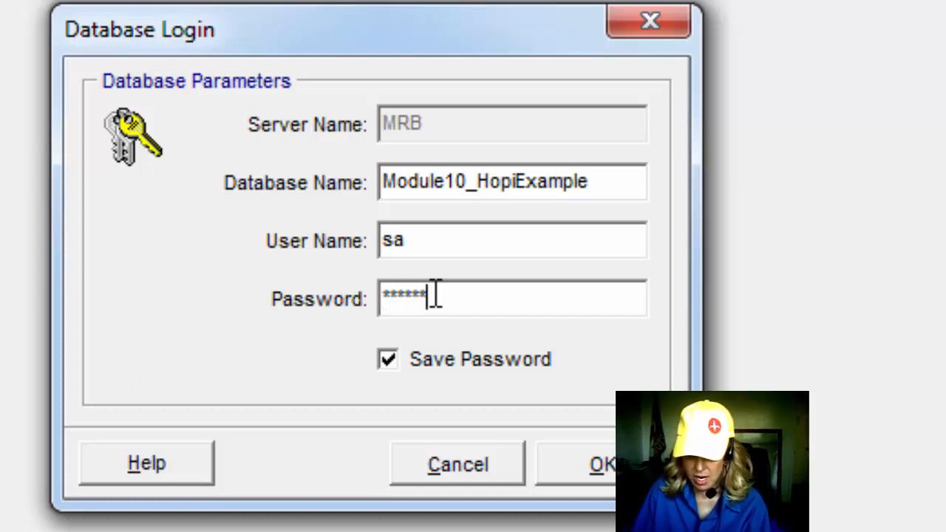
pyautogui.click(591, 476)
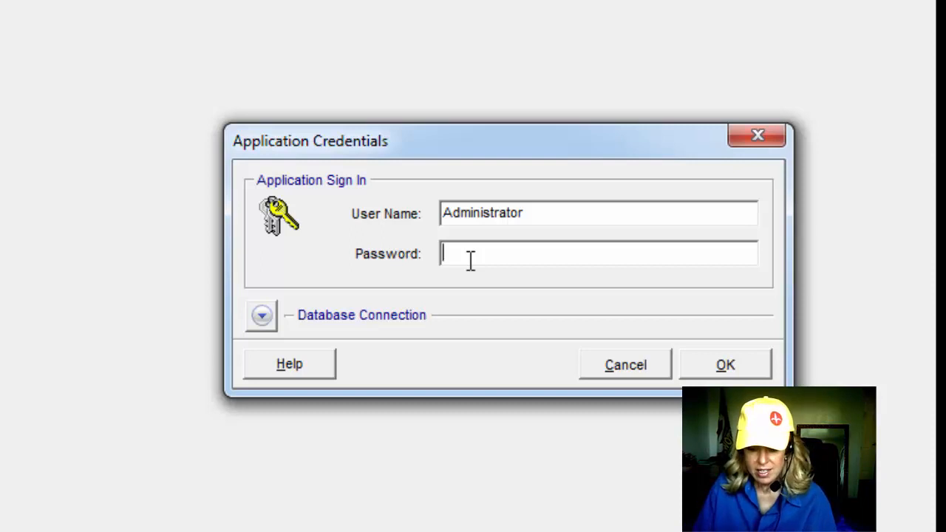
# Enter the application password for the Administrator account and submit the application sign-in.
pyautogui.write('****')
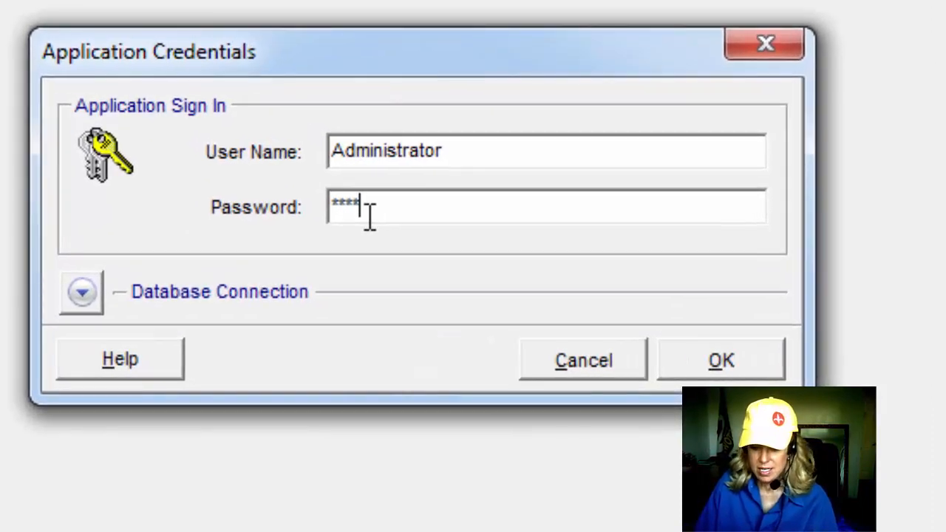
pyautogui.write('*')
pyautogui.click(696, 365)
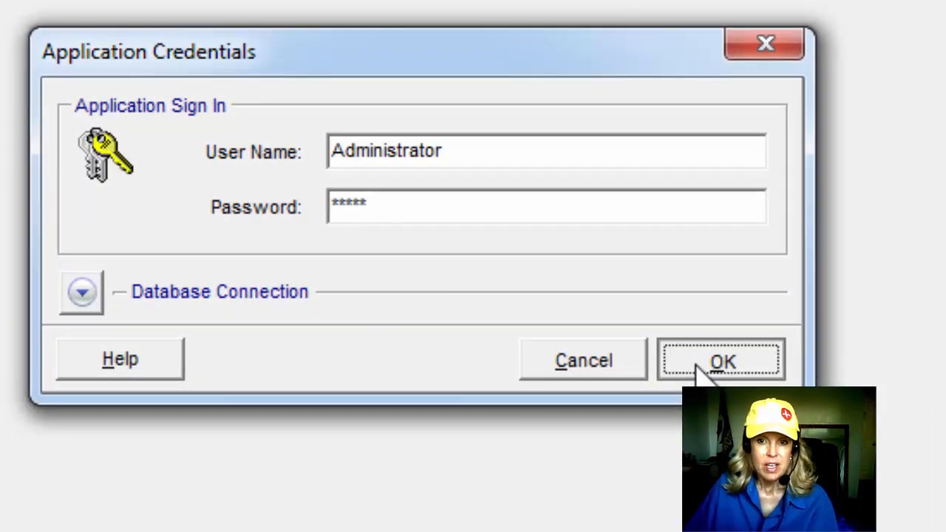
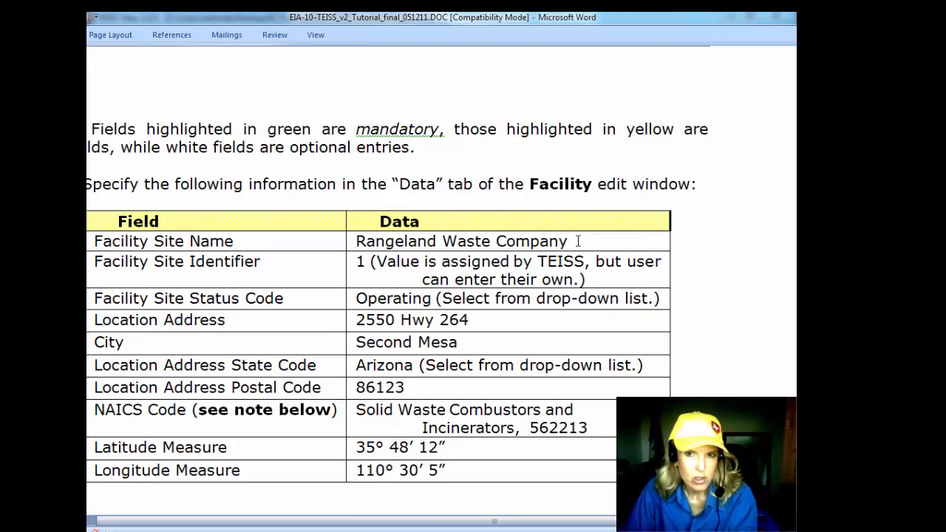
# Copy the facility name Rangeland Waste Company from the Word tutorial table and paste it as the Facility Site Name in TEISS View.
pyautogui.moveTo(575, 243); pyautogui.dragTo(401, 240)
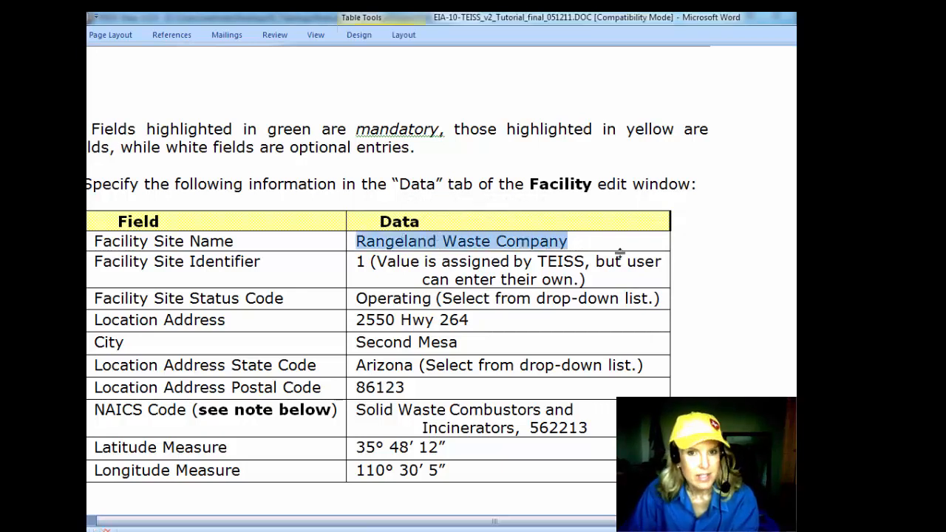
pyautogui.rightClick(554, 250)
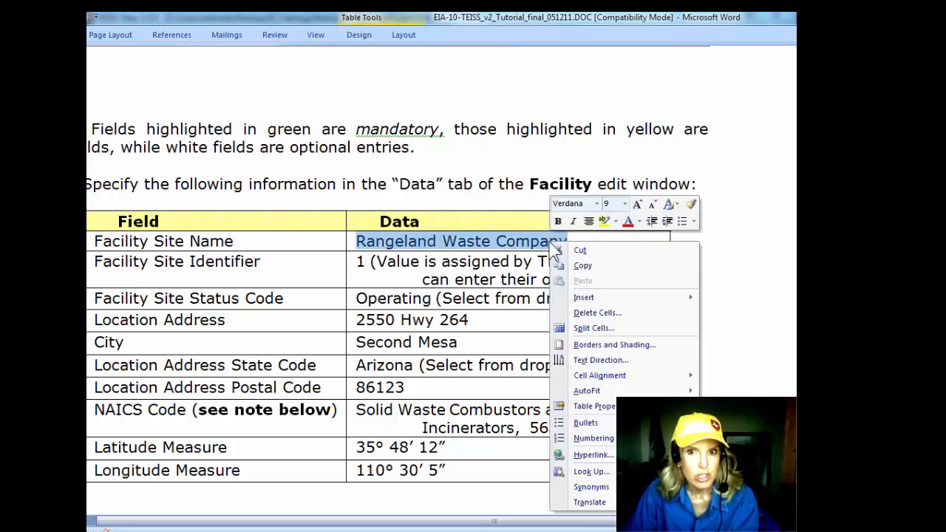
pyautogui.click(568, 264)
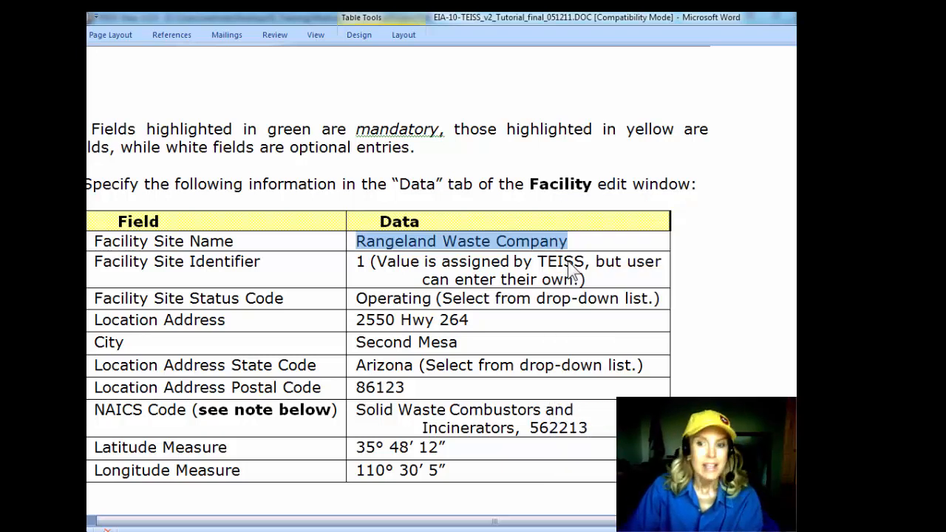
pyautogui.hotkey('alt', 'Tab')
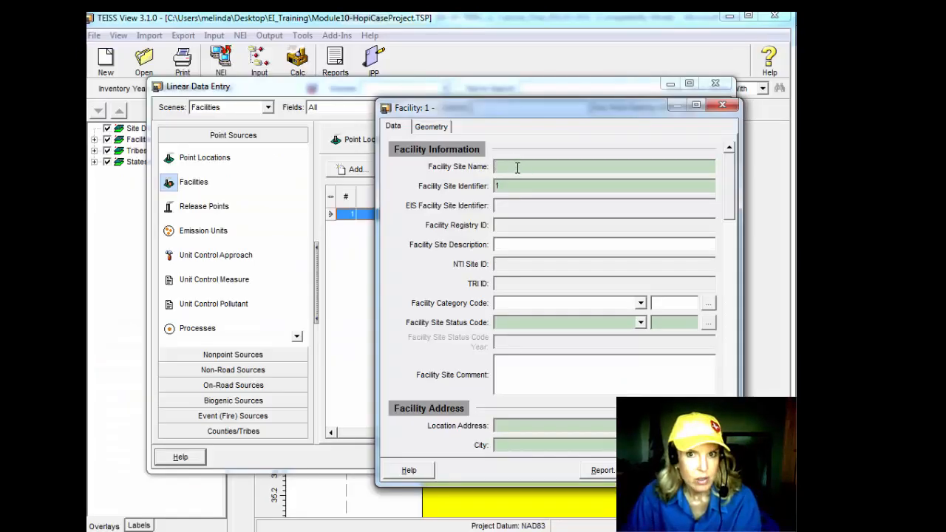
pyautogui.rightClick(517, 168)
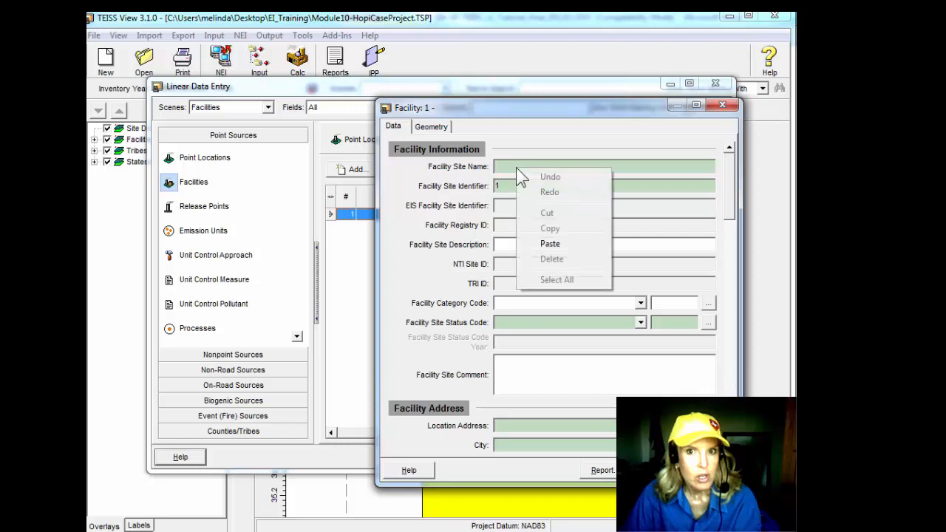
pyautogui.click(533, 250)
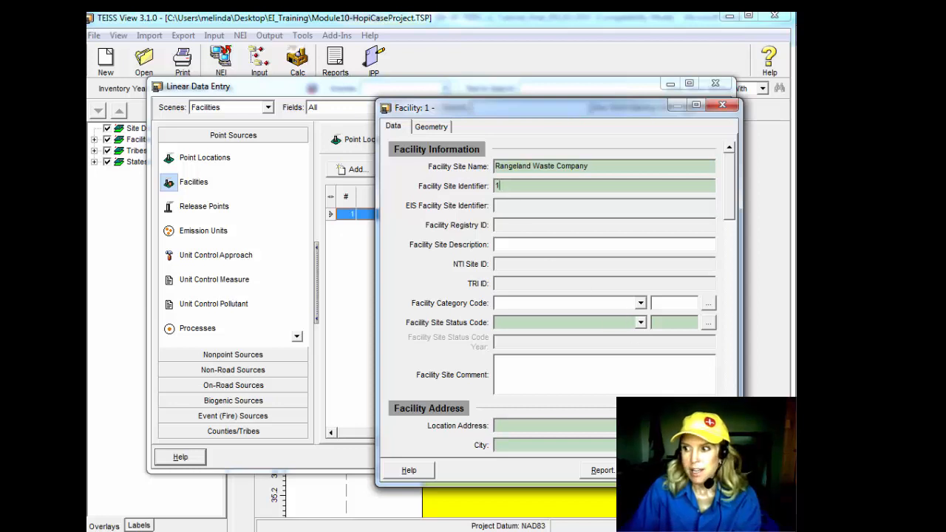
# Consult the facility data table in Word, return to TEISS View and choose Operating as the Facility Site Status Code.
pyautogui.hotkey('alt', 'Tab')
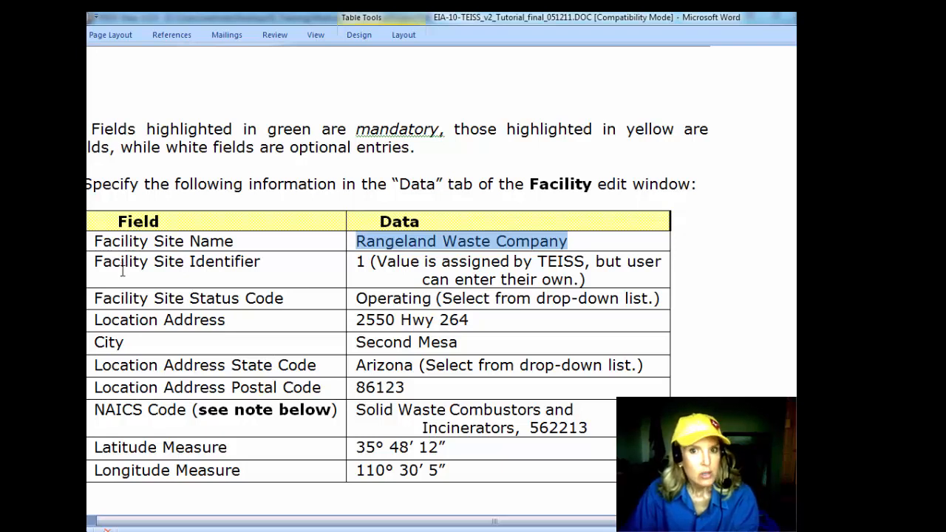
pyautogui.hotkey('alt', 'Tab')
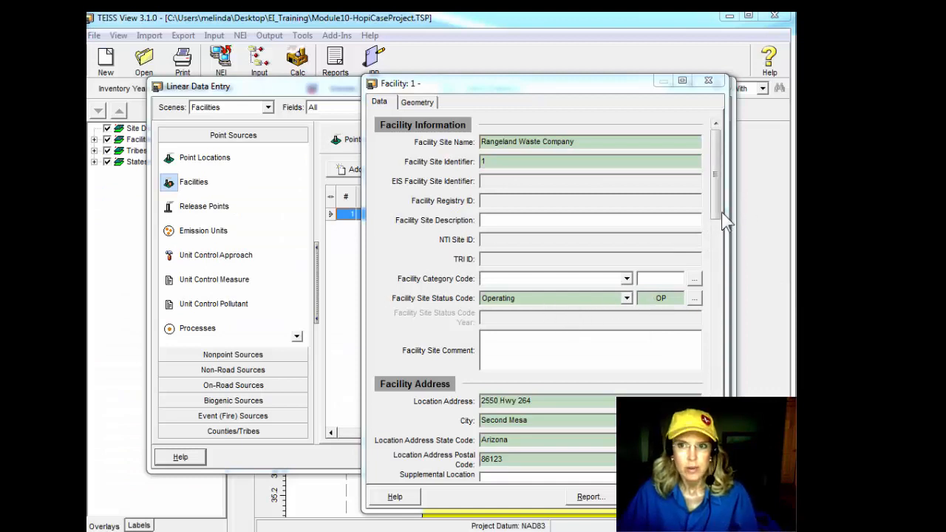
pyautogui.moveTo(716, 214); pyautogui.dragTo(715, 234)
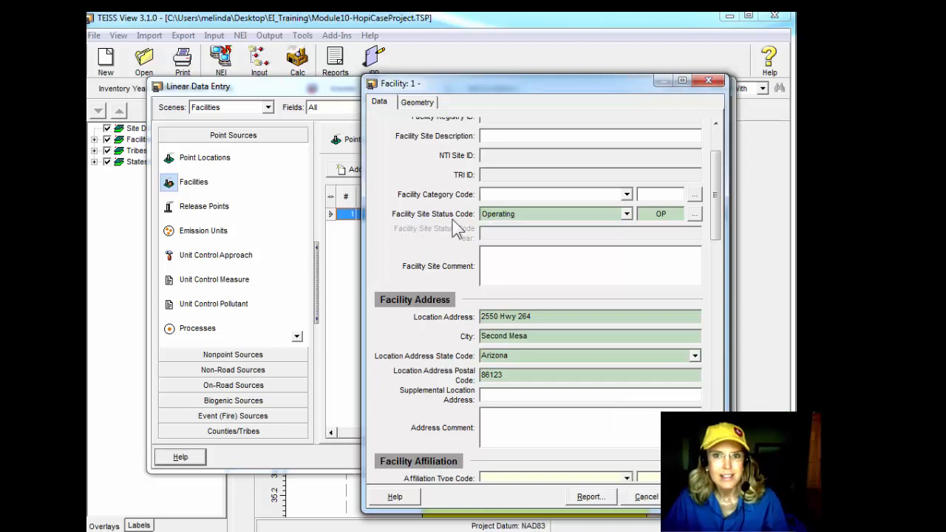
pyautogui.click(626, 214)
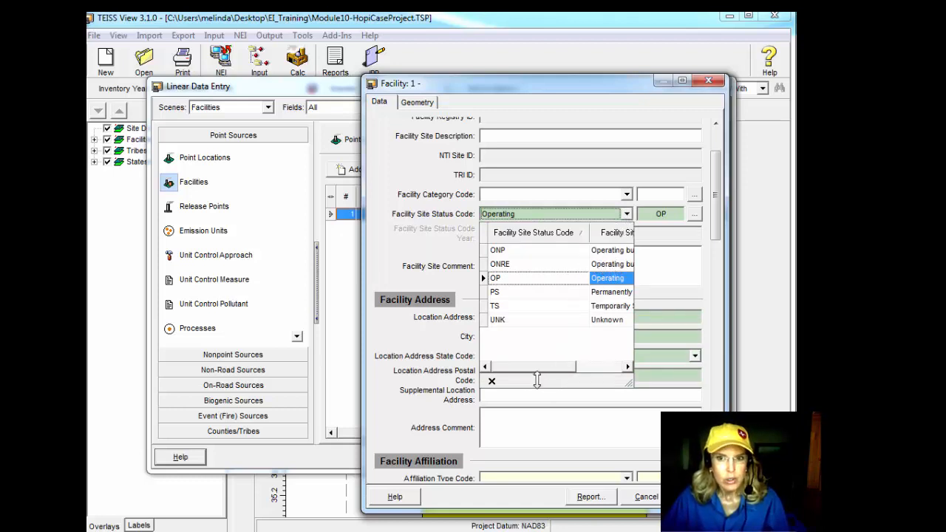
pyautogui.moveTo(514, 367); pyautogui.dragTo(538, 367)
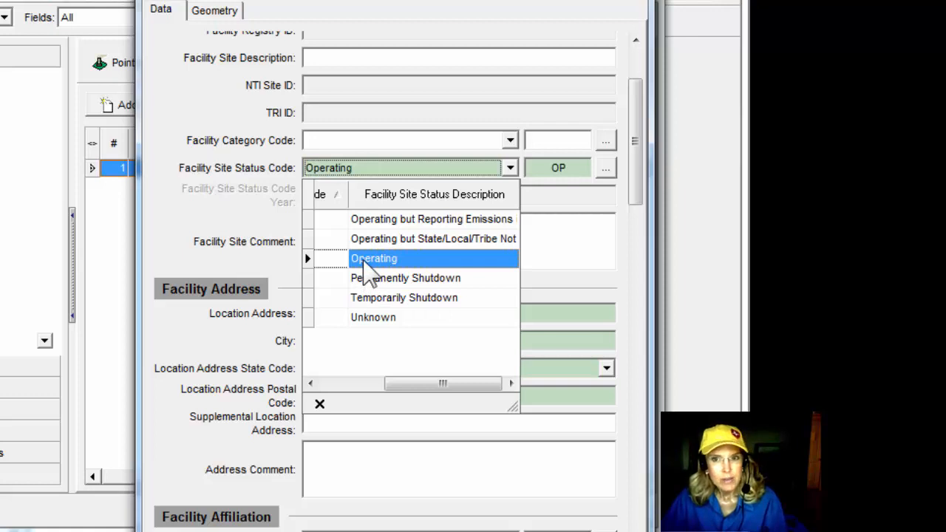
pyautogui.click(364, 258)
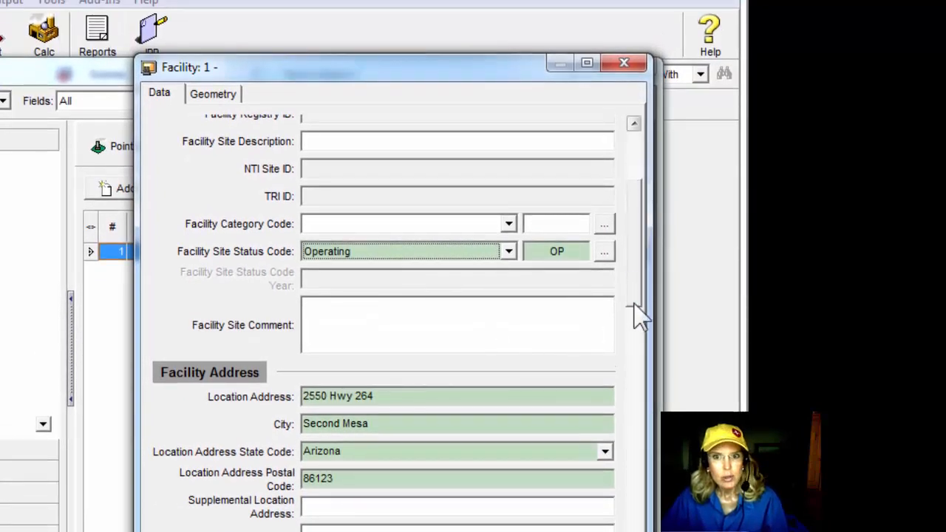
# Open the code lookup for the facility's NAICS Code and search all fields for "solid waste".
pyautogui.scroll(-3, 634, 310)
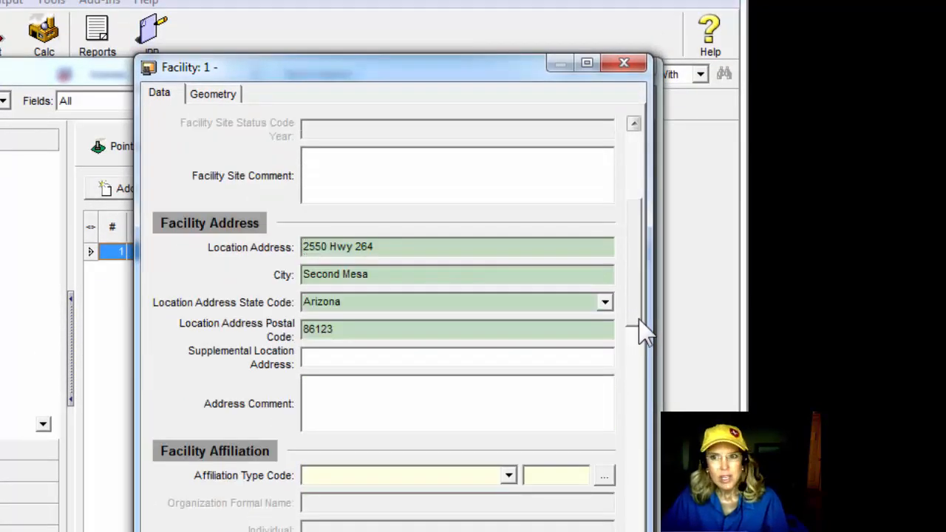
pyautogui.moveTo(637, 320); pyautogui.dragTo(650, 391)
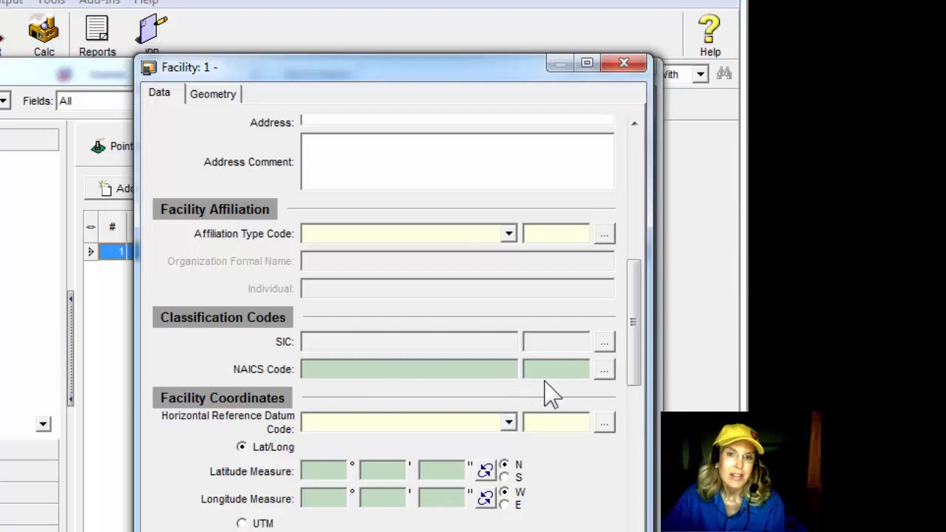
pyautogui.click(604, 372)
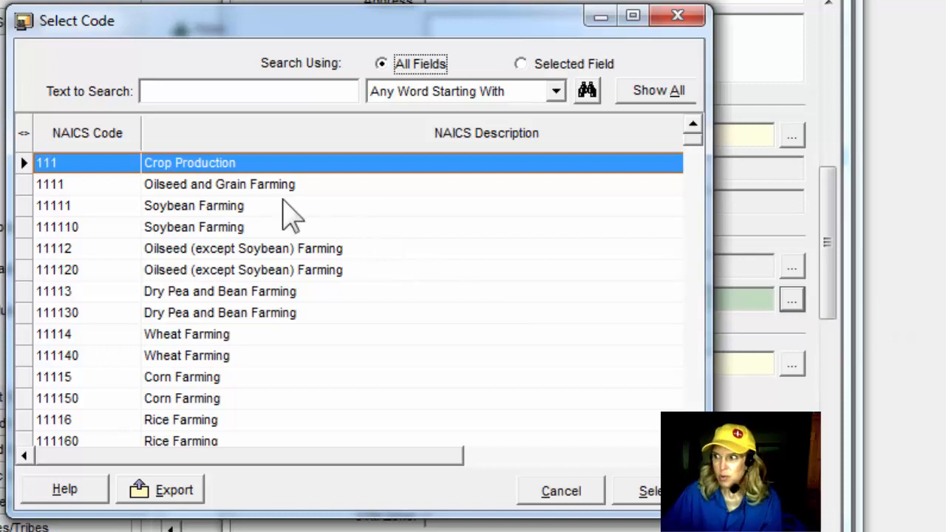
pyautogui.click(172, 93)
pyautogui.write('s')
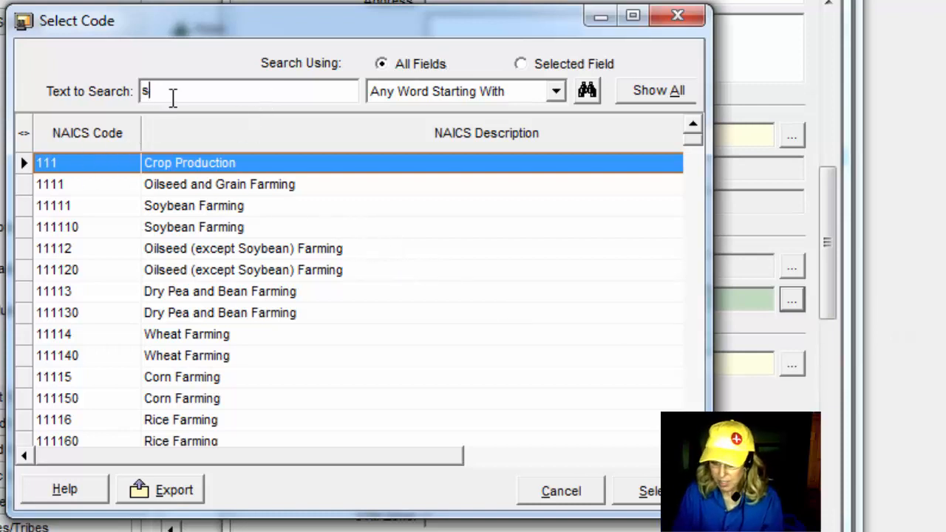
pyautogui.write('olid-wast')
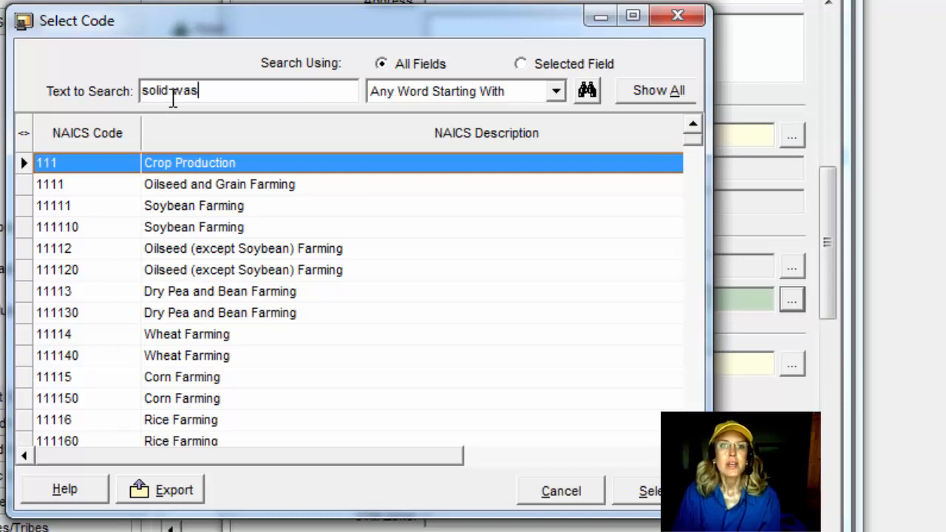
pyautogui.write('e')
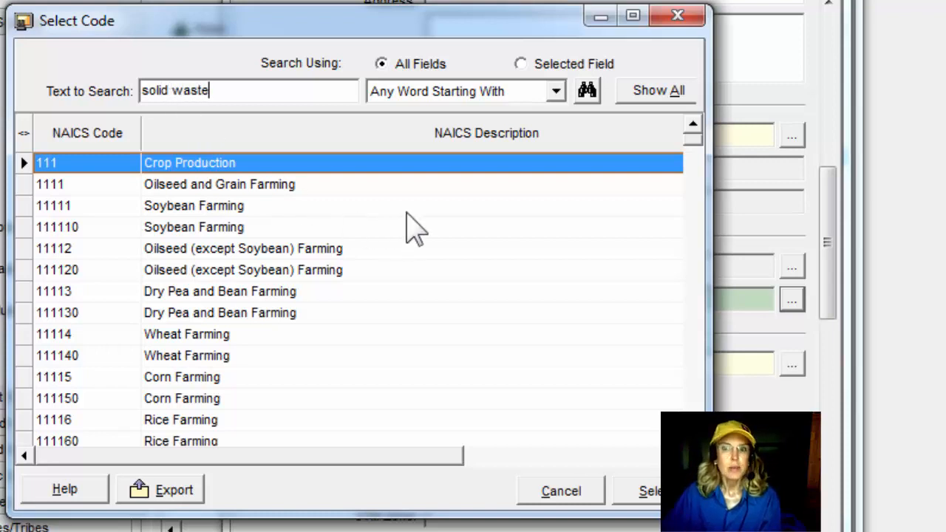
pyautogui.click(586, 91)
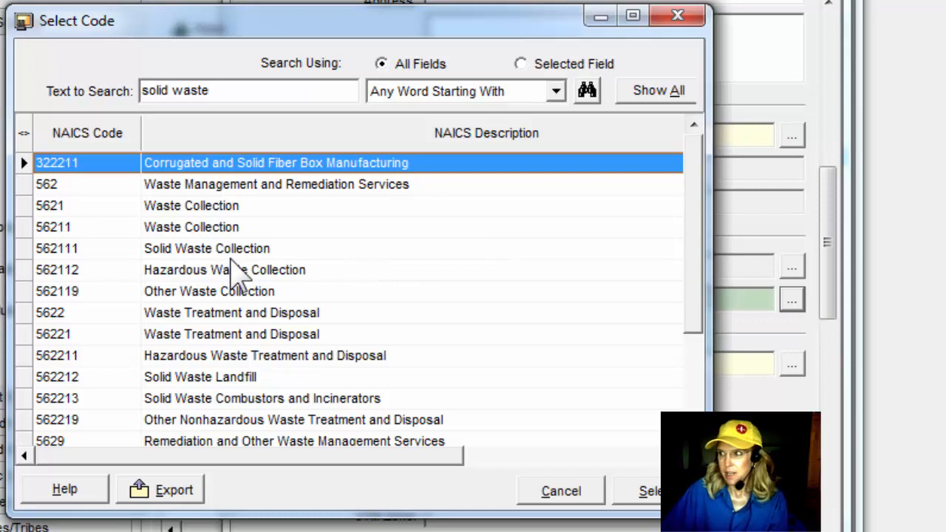
# Assign NAICS code 562213, Solid Waste Combustors and Incinerators, to the facility from the search results.
pyautogui.moveTo(692, 319); pyautogui.dragTo(701, 384)
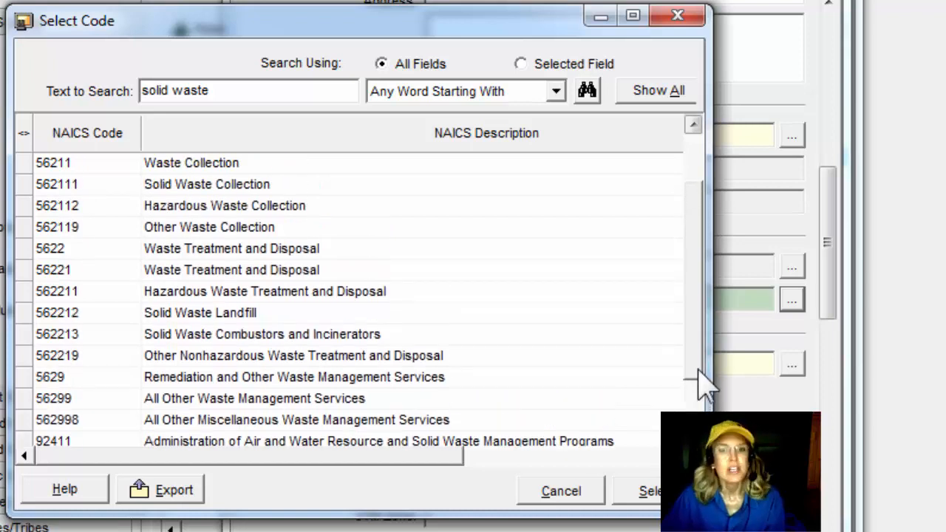
pyautogui.scroll(1, 244, 259)
pyautogui.click(239, 252)
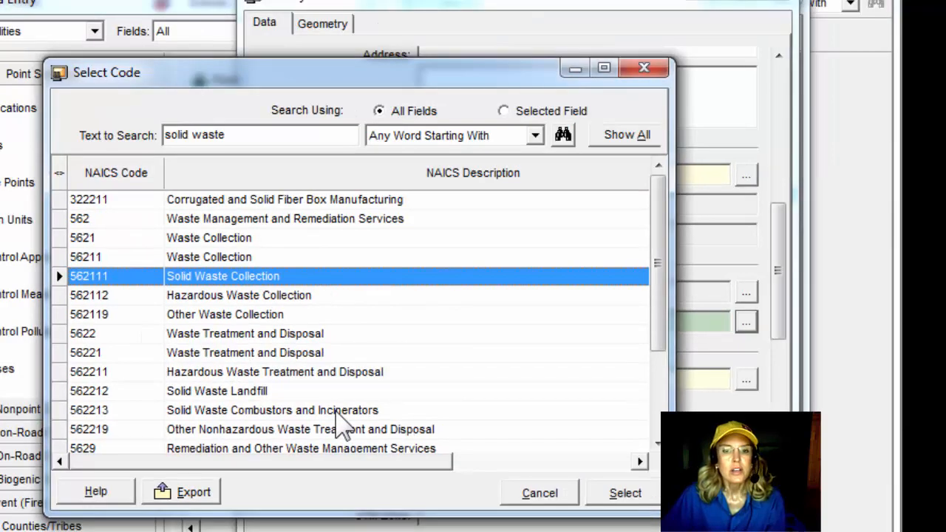
pyautogui.click(334, 400)
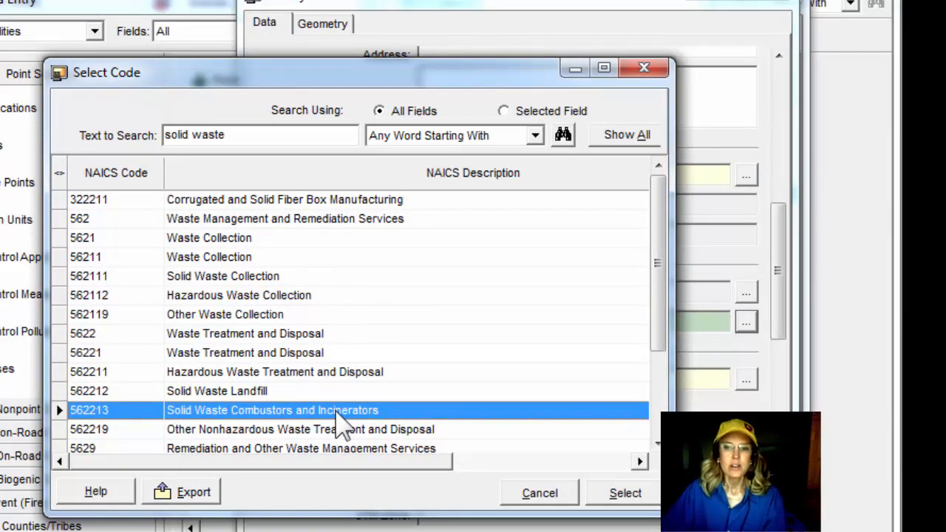
pyautogui.click(637, 501)
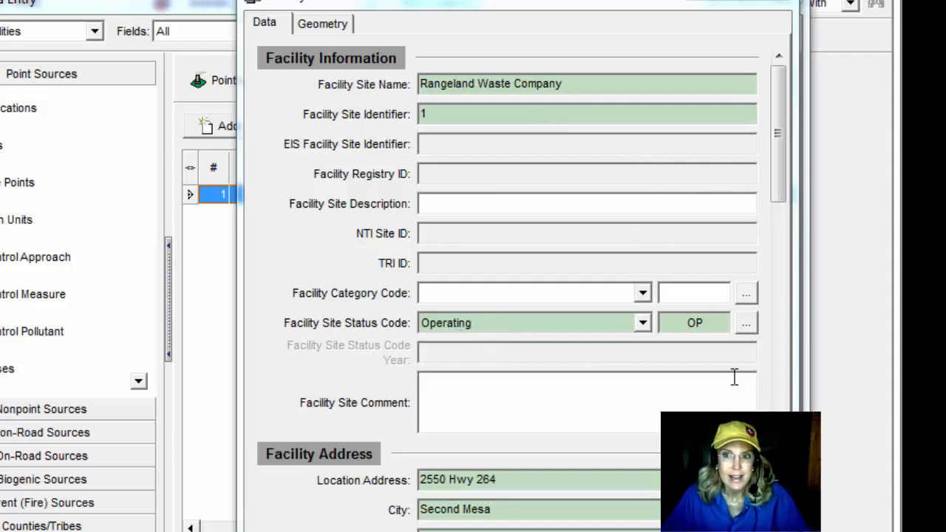
# Review all sections of the facility's data form, save the facility record and close the Linear Data Entry window.
pyautogui.scroll(-6, 517, 296)
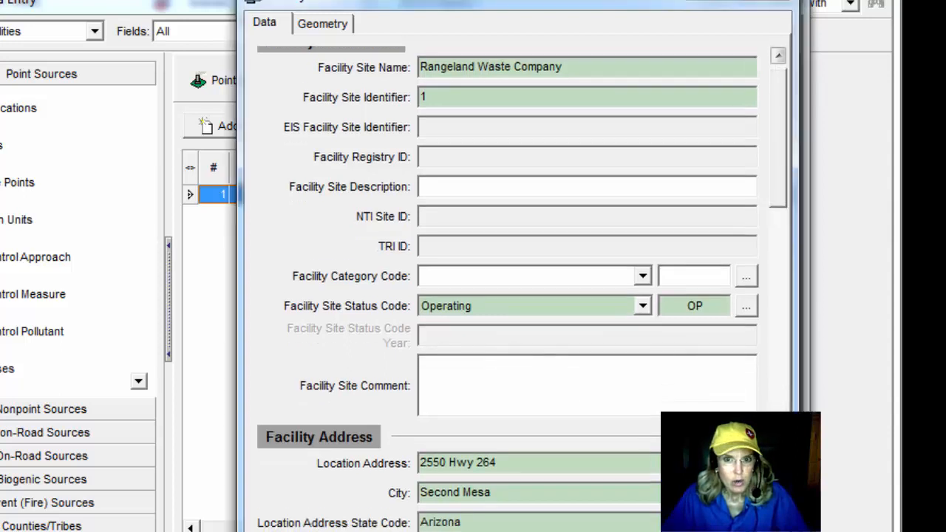
pyautogui.scroll(-7, 517, 295)
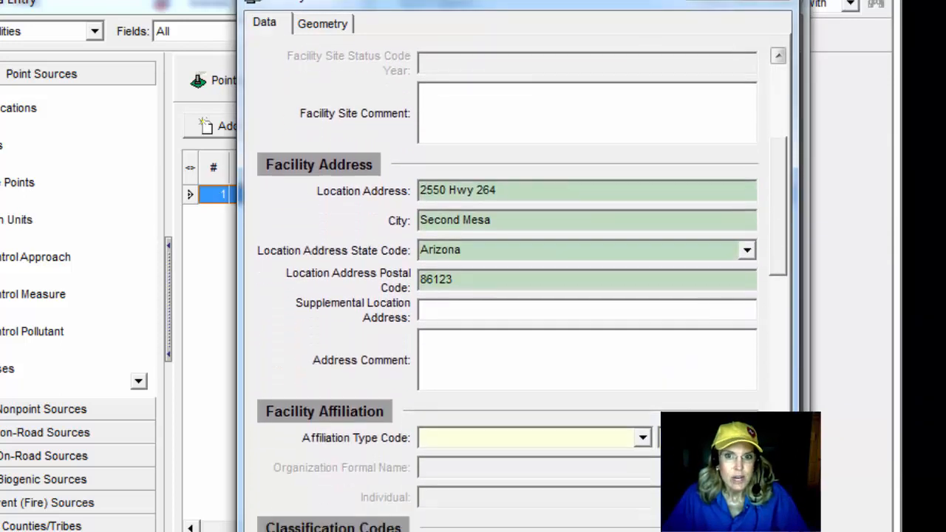
pyautogui.scroll(-3, 510, 295)
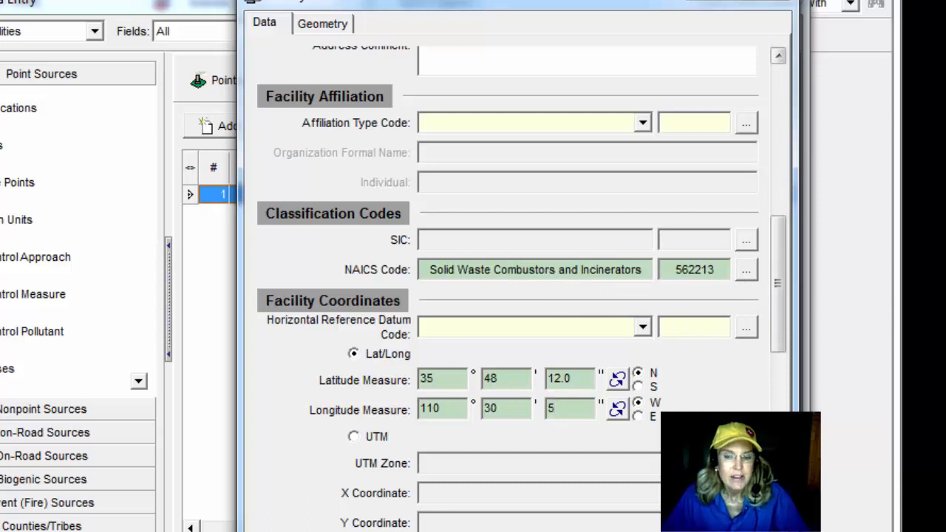
pyautogui.scroll(-5, 517, 295)
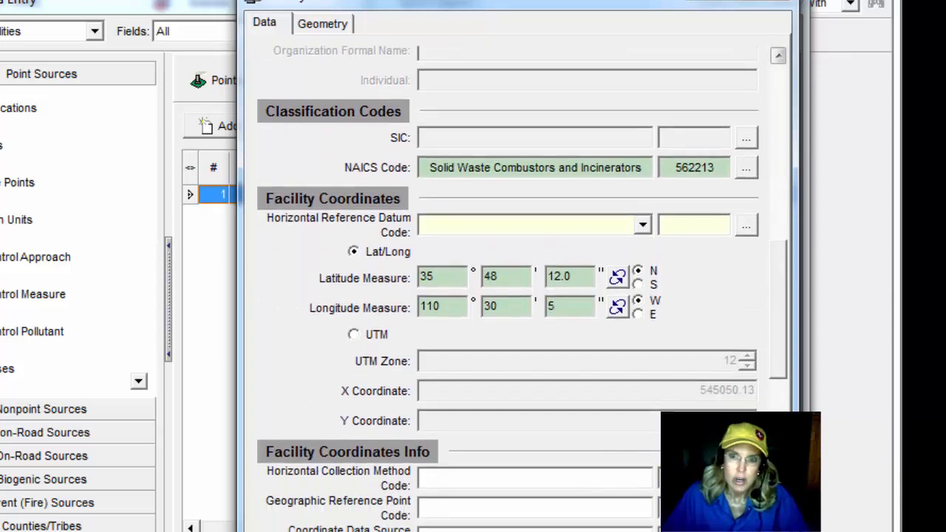
pyautogui.scroll(-8, 517, 295)
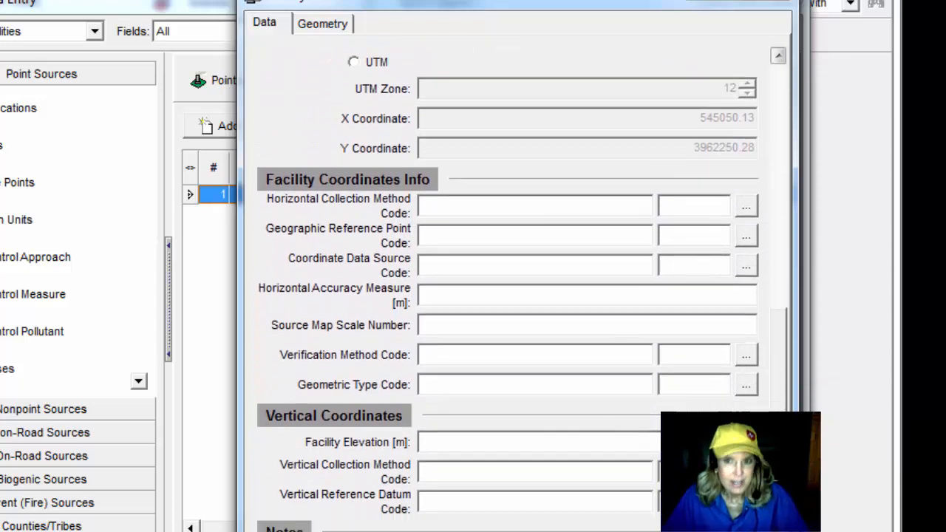
pyautogui.scroll(-8, 517, 296)
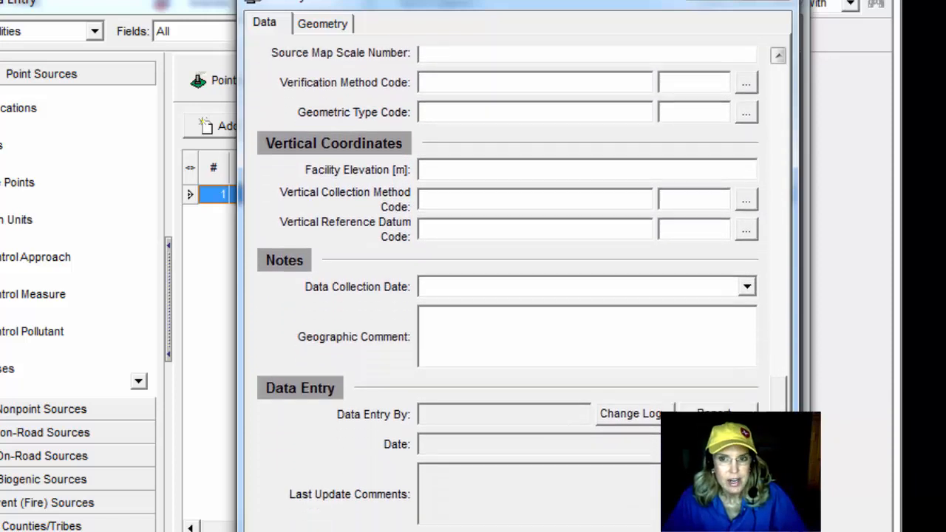
pyautogui.scroll(-7, 517, 296)
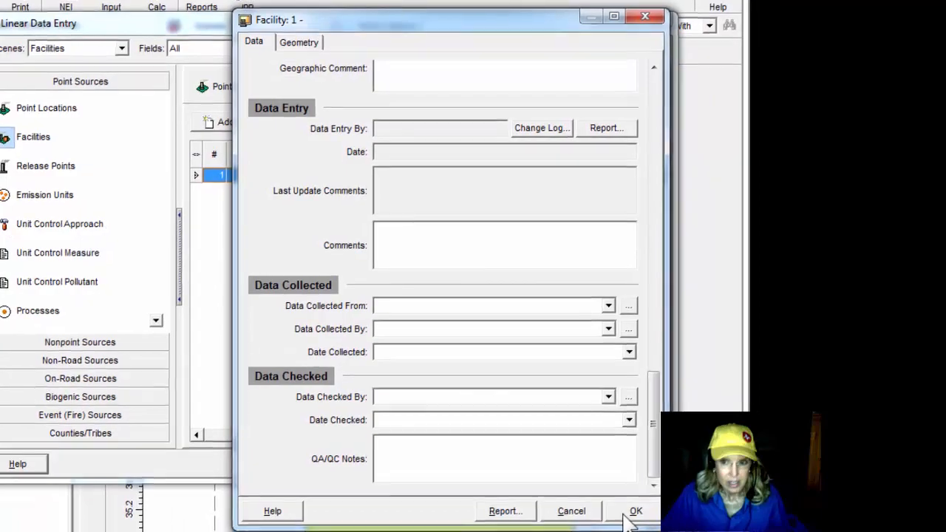
pyautogui.click(630, 512)
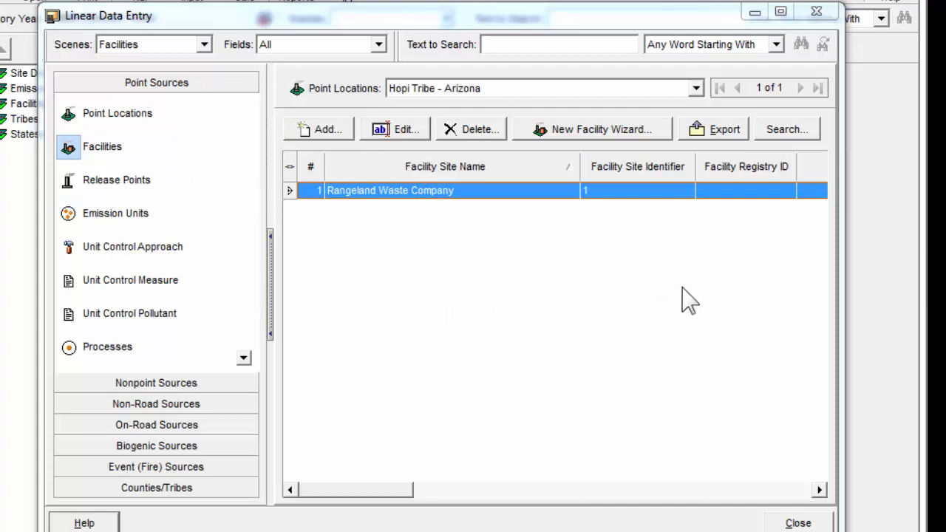
pyautogui.click(797, 523)
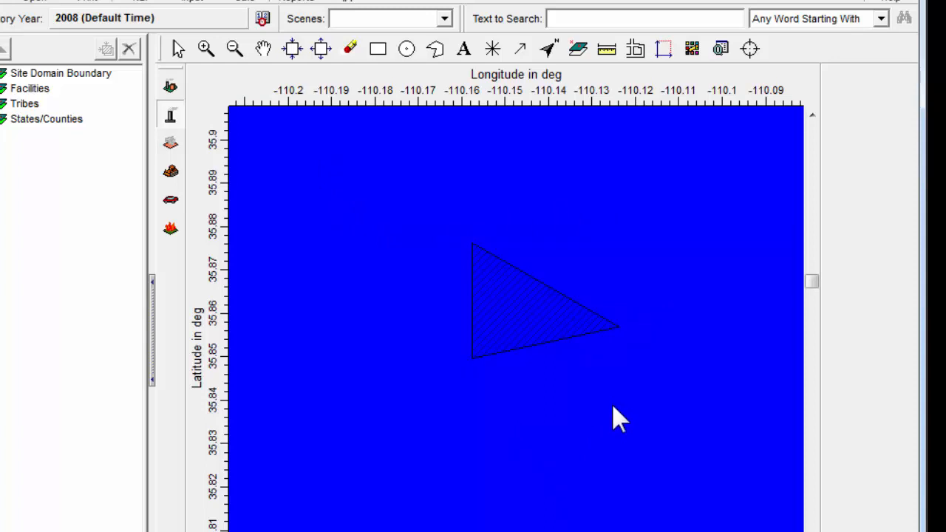
# Place a release point inside the facility's triangular boundary on the map, at about 35.86° N, 110.15° W.
pyautogui.click(207, 53)
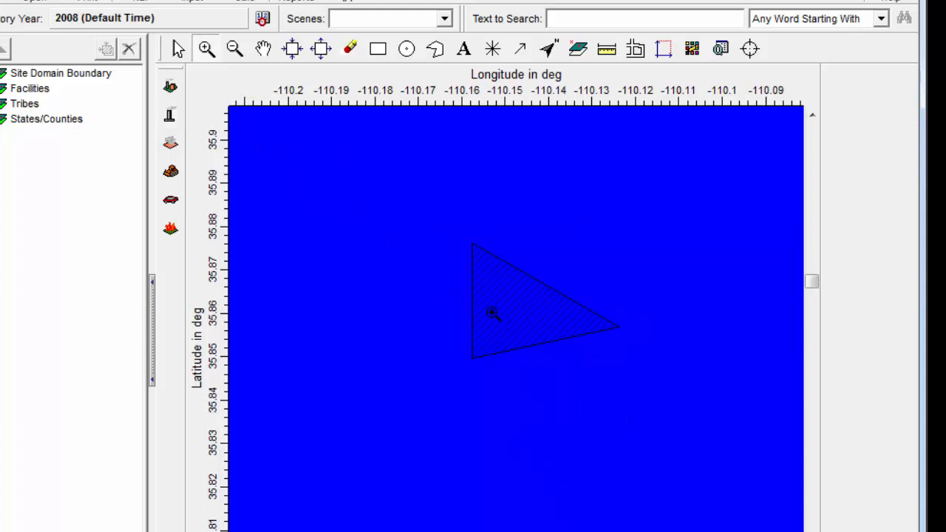
pyautogui.click(493, 313)
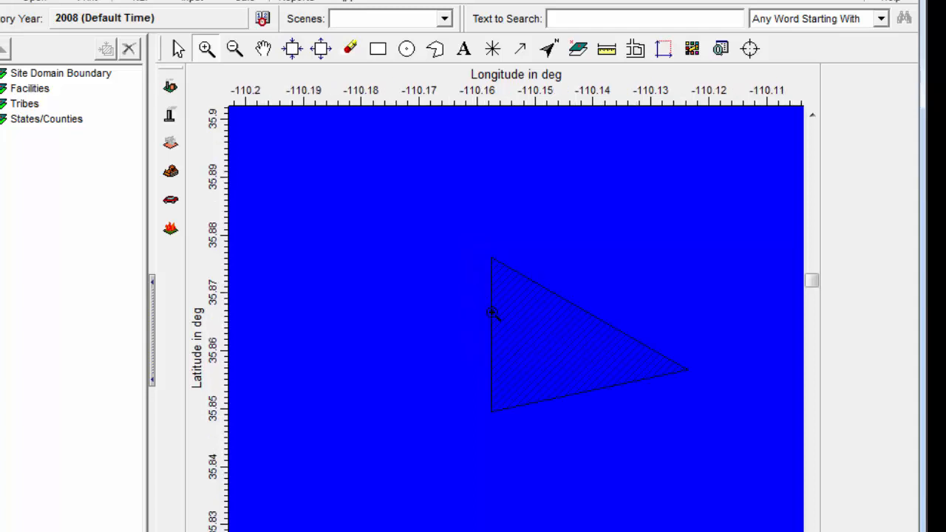
pyautogui.click(530, 339)
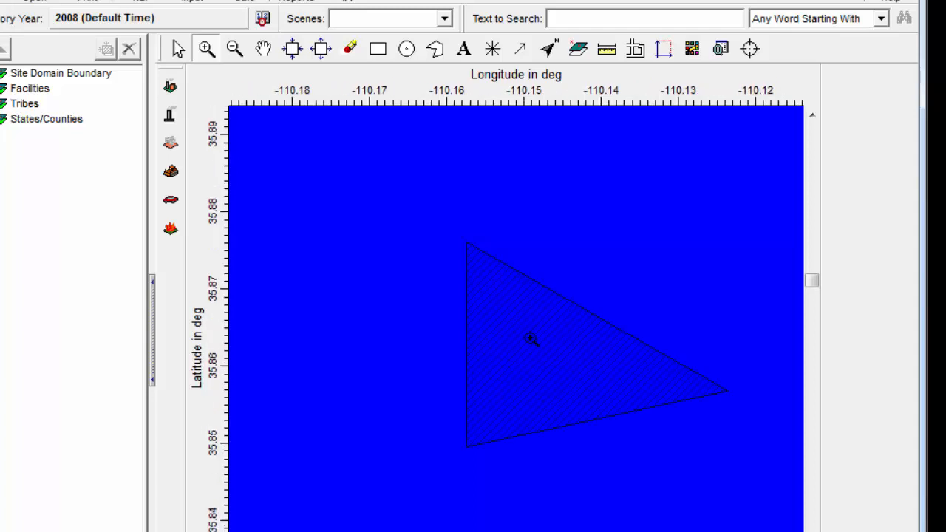
pyautogui.click(235, 48)
pyautogui.click(525, 345)
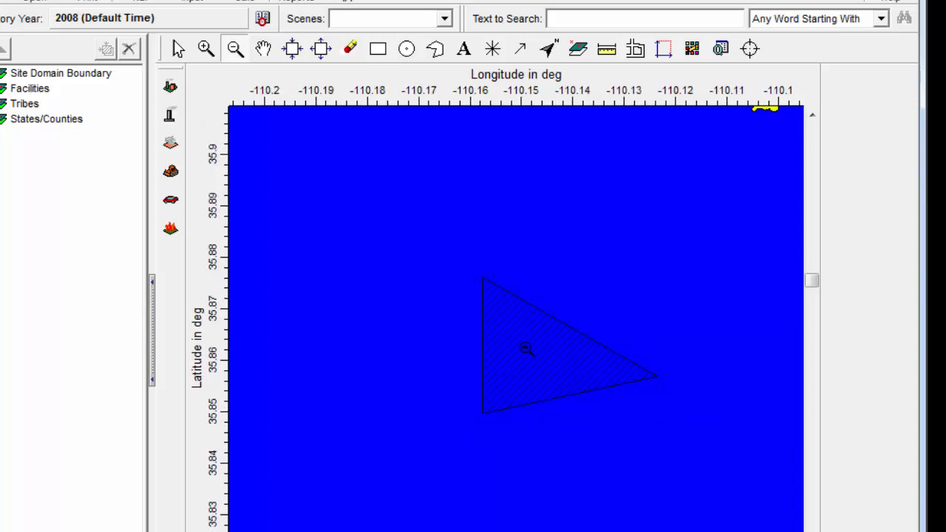
pyautogui.click(527, 348)
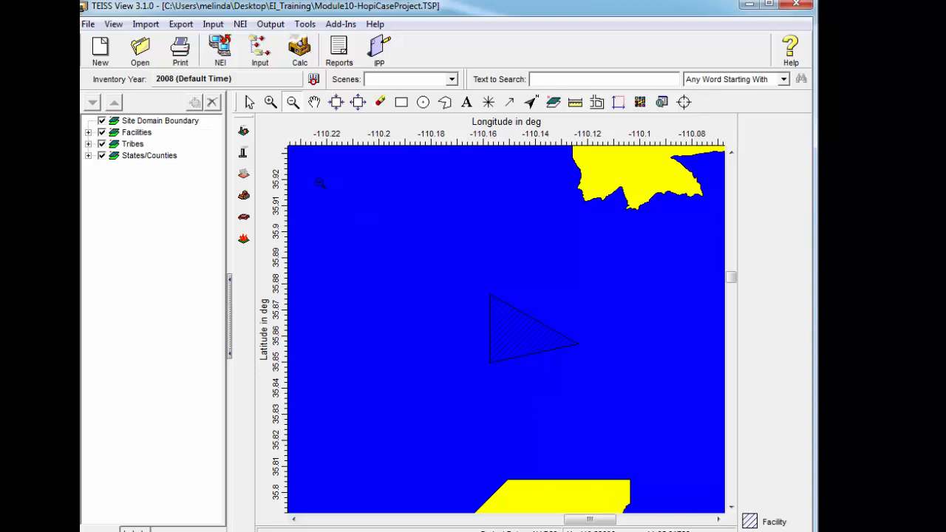
pyautogui.click(244, 155)
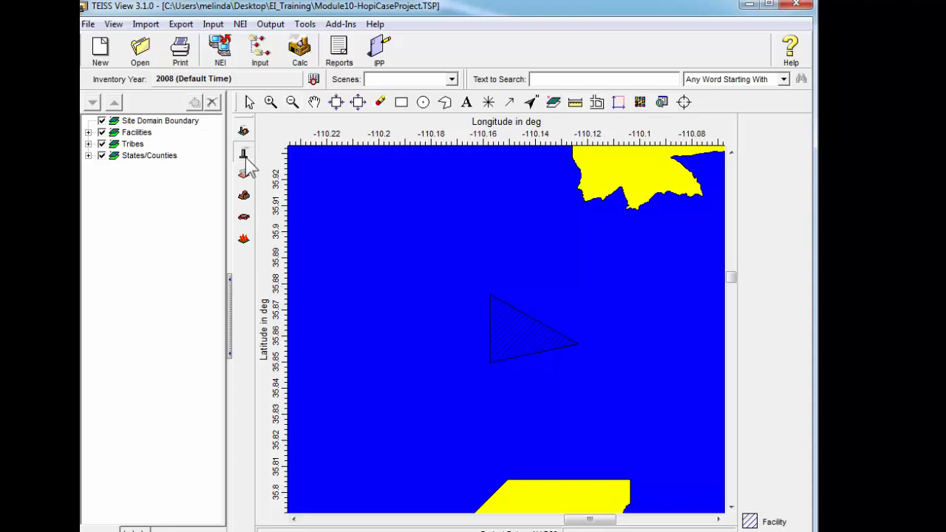
pyautogui.click(515, 333)
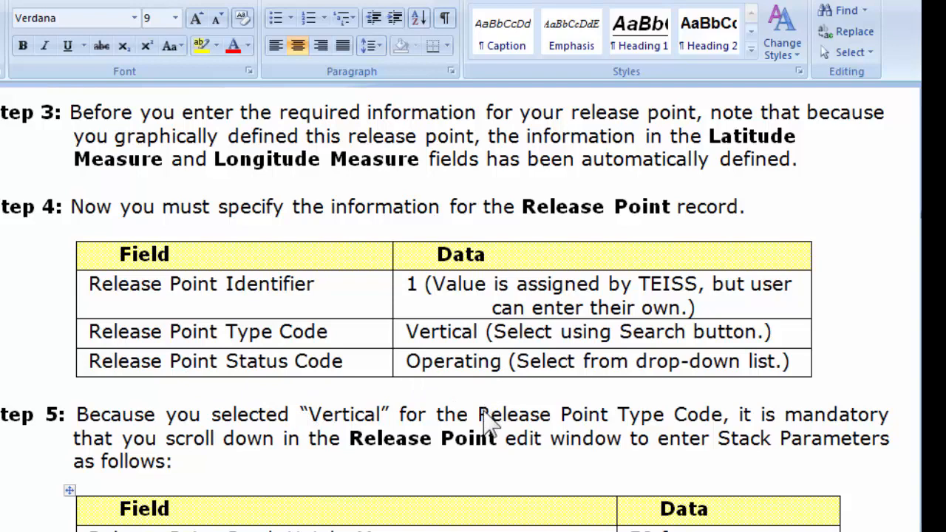
# Consult the release point table in Word, return to TEISS View and set identifier 1, type code Vertical and status code Operating.
pyautogui.scroll(-1, 484, 414)
pyautogui.scroll(-1, 484, 409)
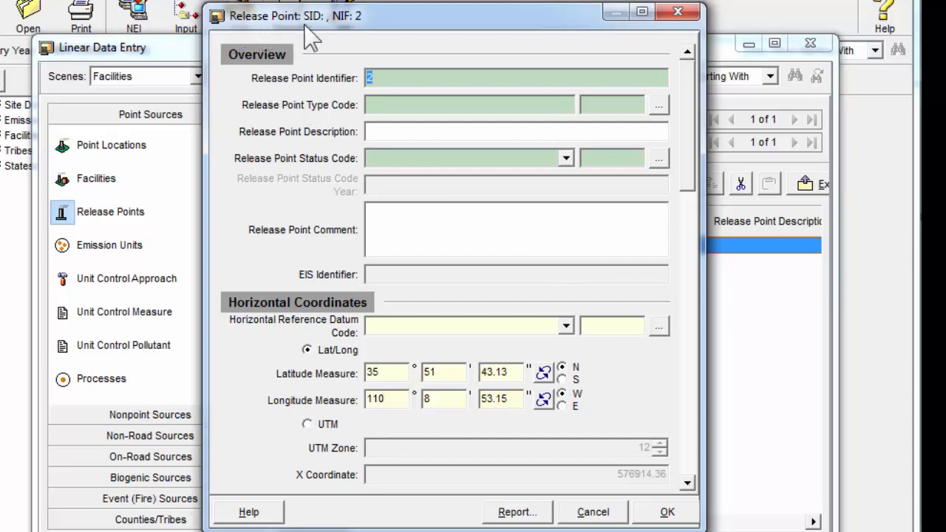
pyautogui.write('1')
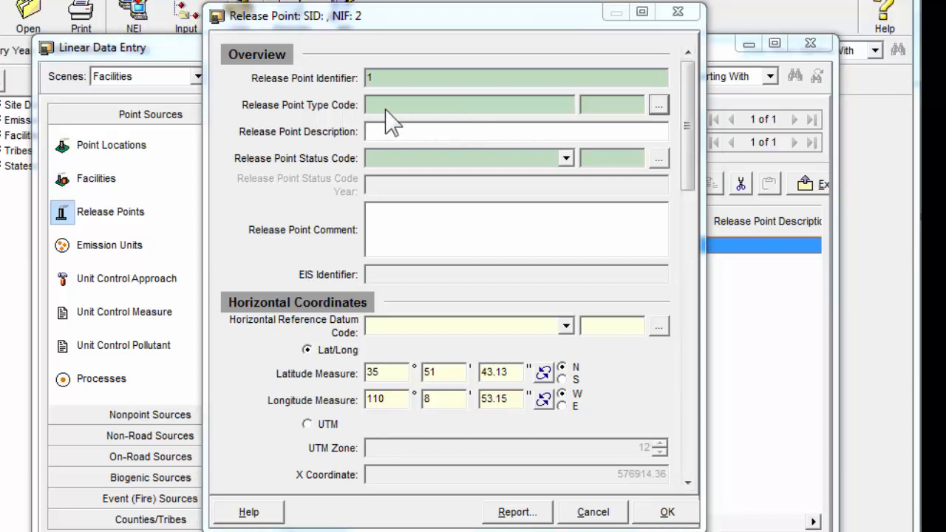
pyautogui.press('Tab')
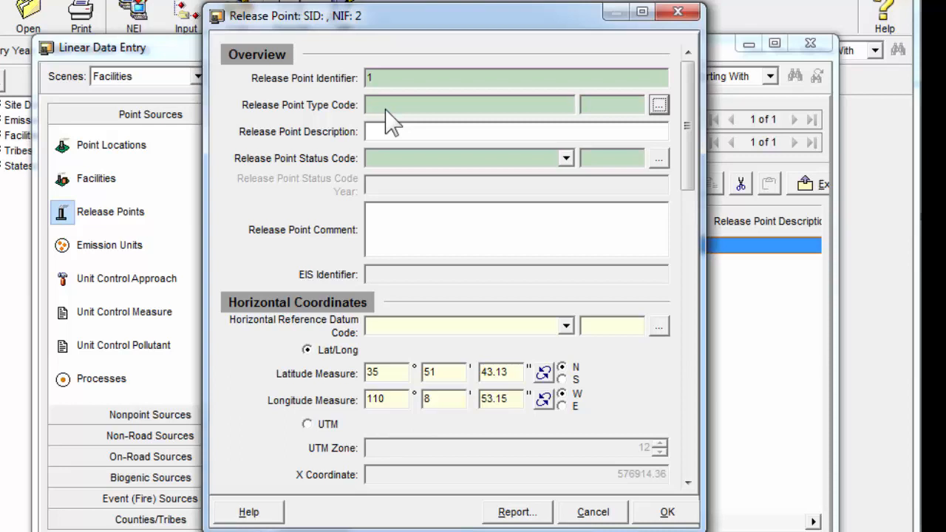
pyautogui.click(657, 107)
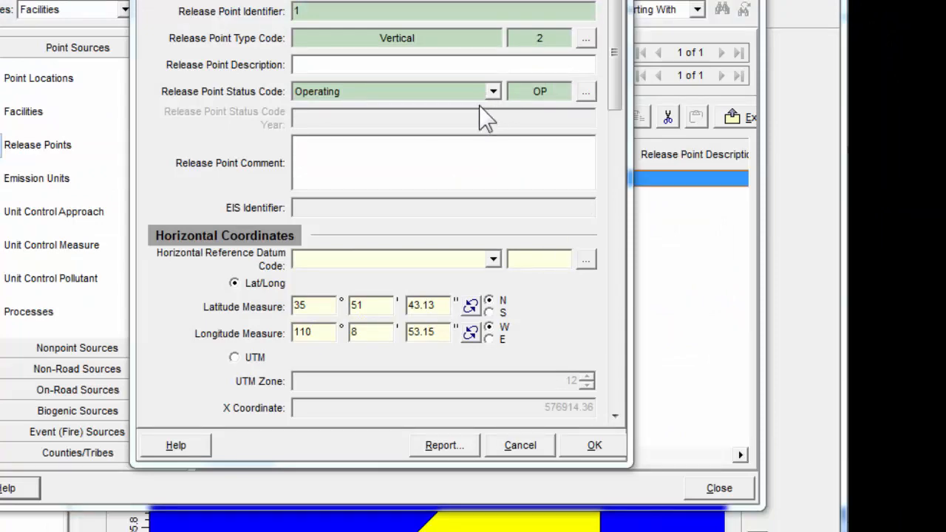
# Set the stack parameters to height 50 ft, diameter 0.5 ft, gas velocity 30 ft/s, flow rate 5.89 cu ft/s and exit gas temperature 335 °F.
pyautogui.scroll(-3, 485, 119)
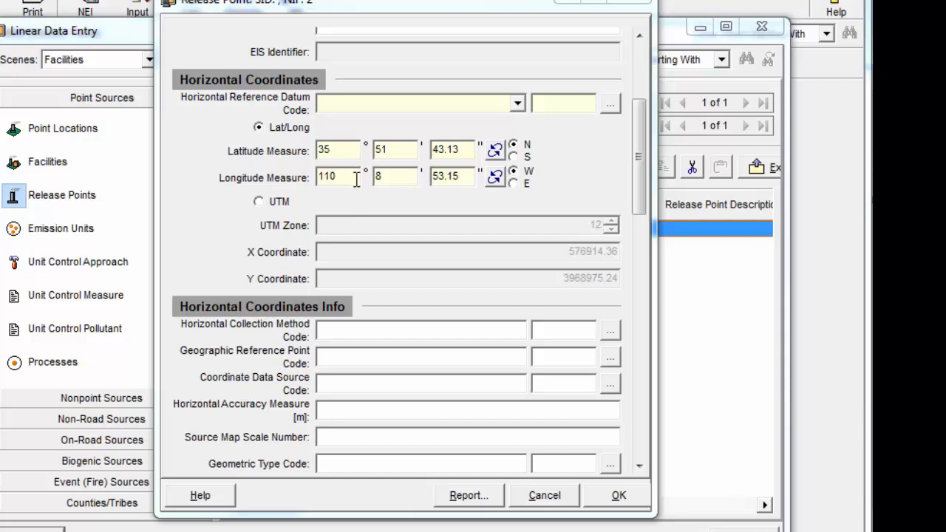
pyautogui.scroll(-3, 783, 450)
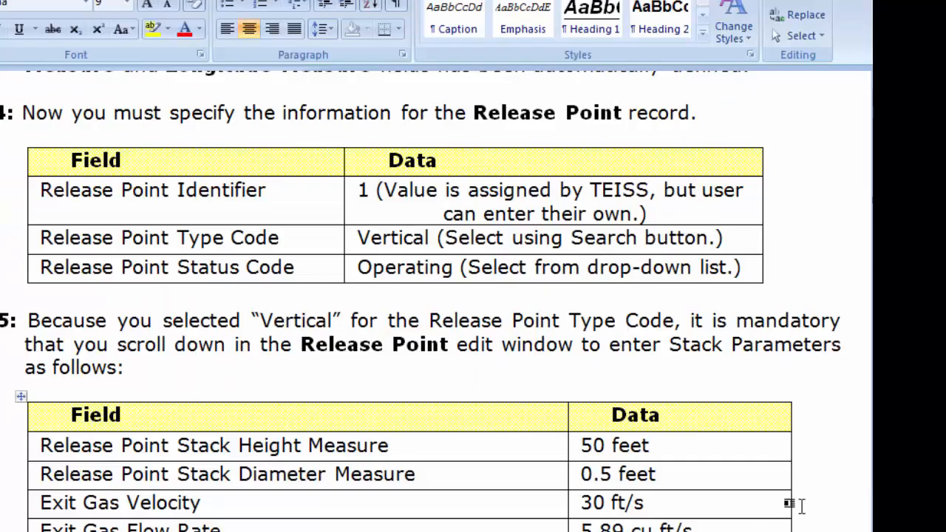
pyautogui.scroll(-2, 785, 509)
pyautogui.scroll(-3, 435, 296)
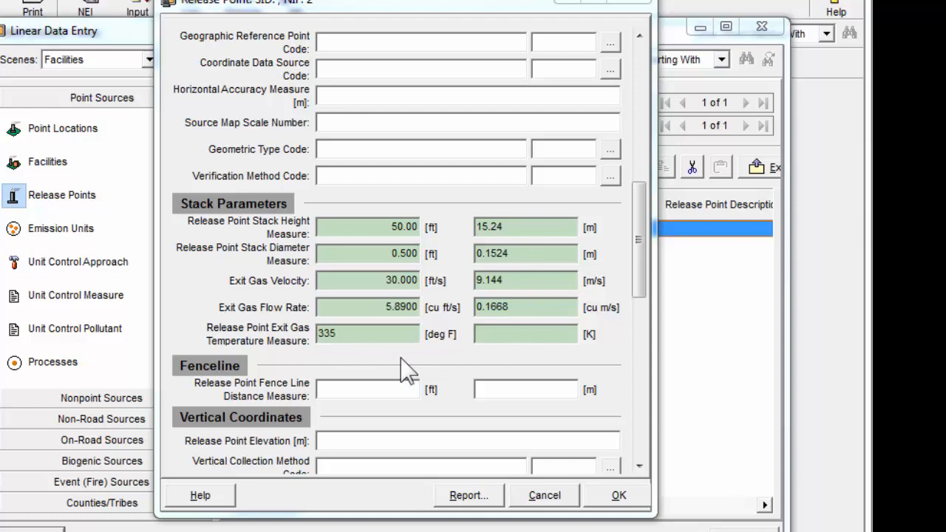
pyautogui.click(400, 336)
# Review the remaining sections of the release point form, save the record and close the Linear Data Entry window.
pyautogui.scroll(-5, 400, 353)
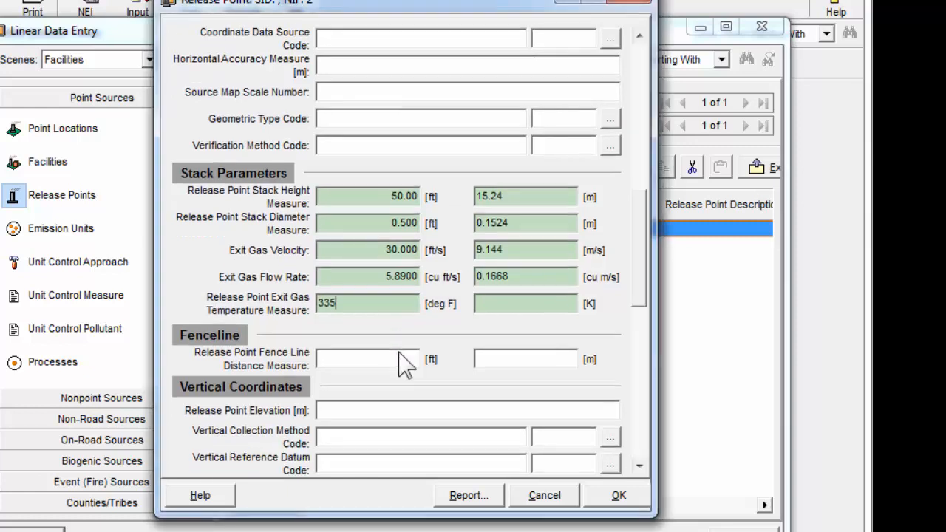
pyautogui.scroll(-10, 400, 336)
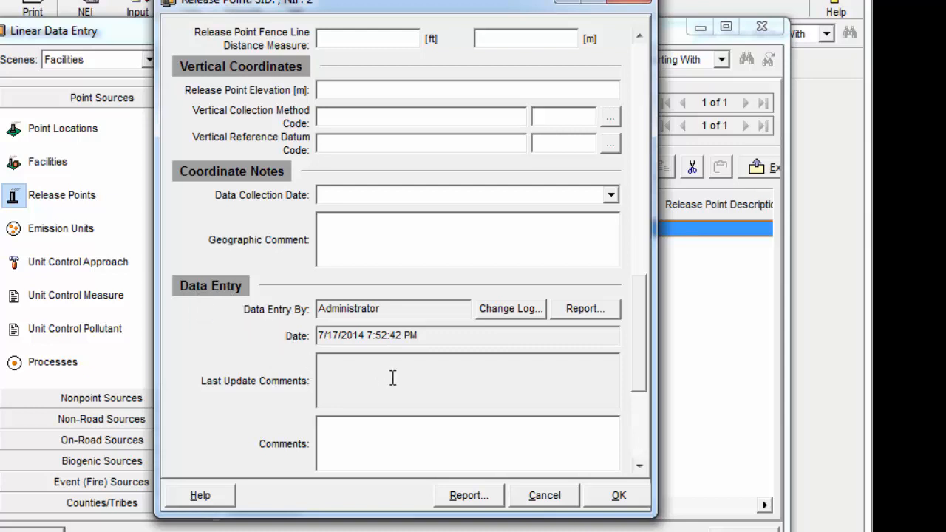
pyautogui.scroll(-1, 440, 355)
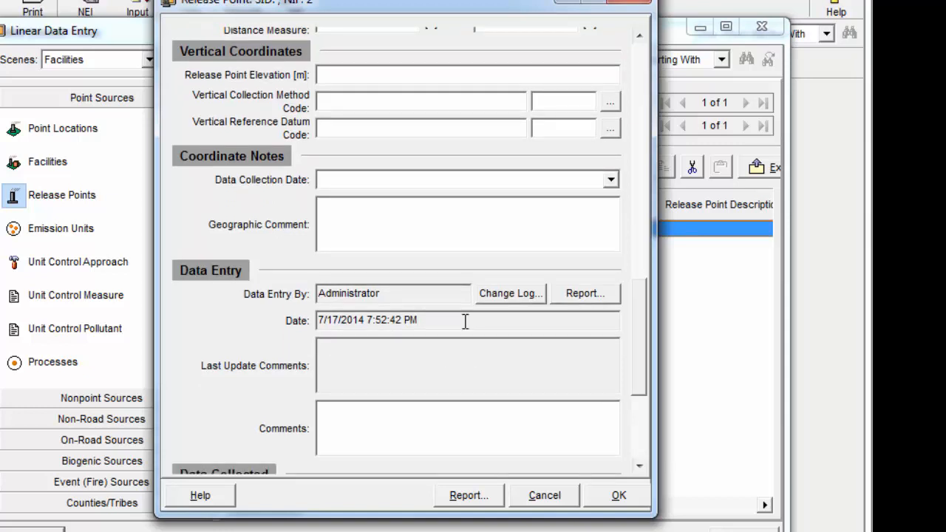
pyautogui.scroll(-1, 465, 323)
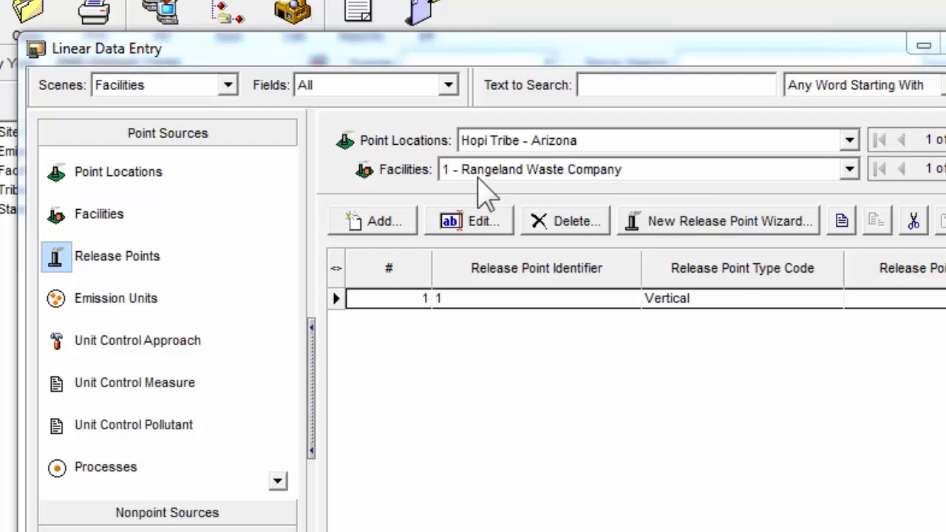
pyautogui.click(538, 301)
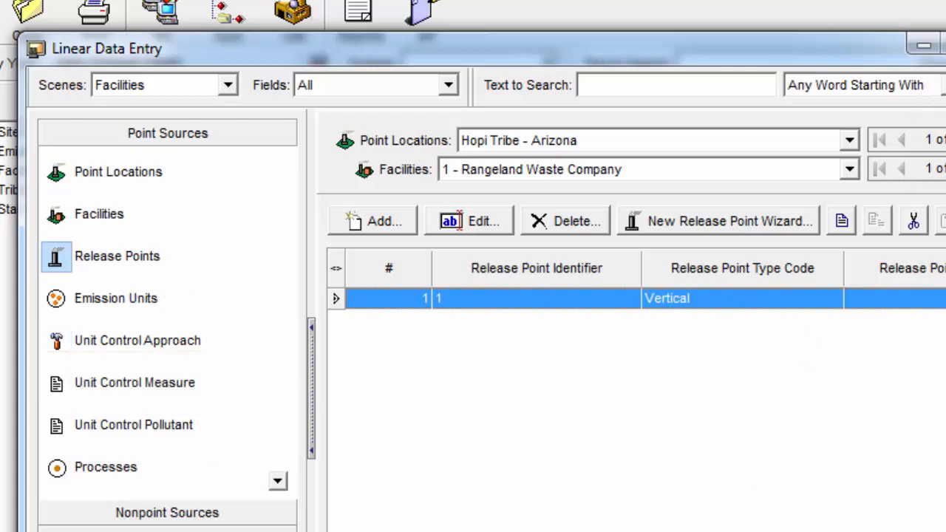
pyautogui.click(932, 45)
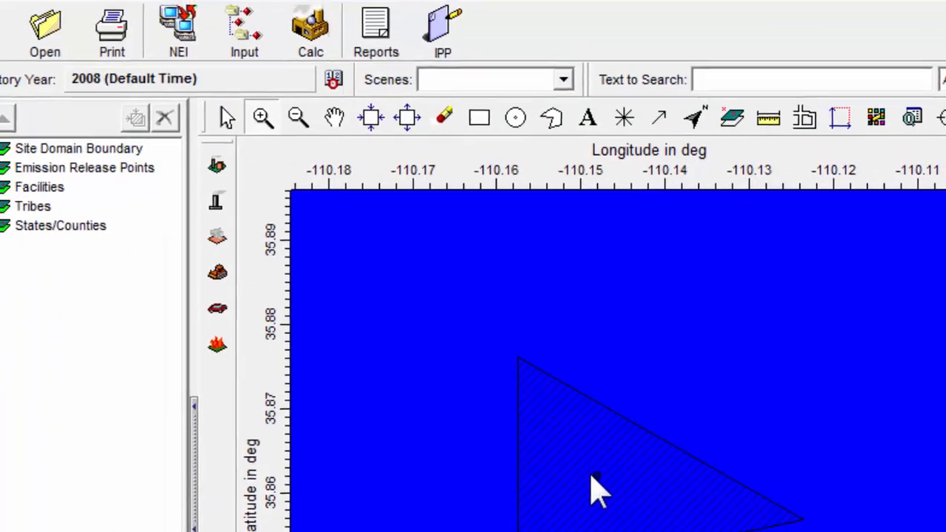
# Reopen the Linear Data Entry window to view the Facilities and Release Points records, and close it again.
pyautogui.click(307, 100)
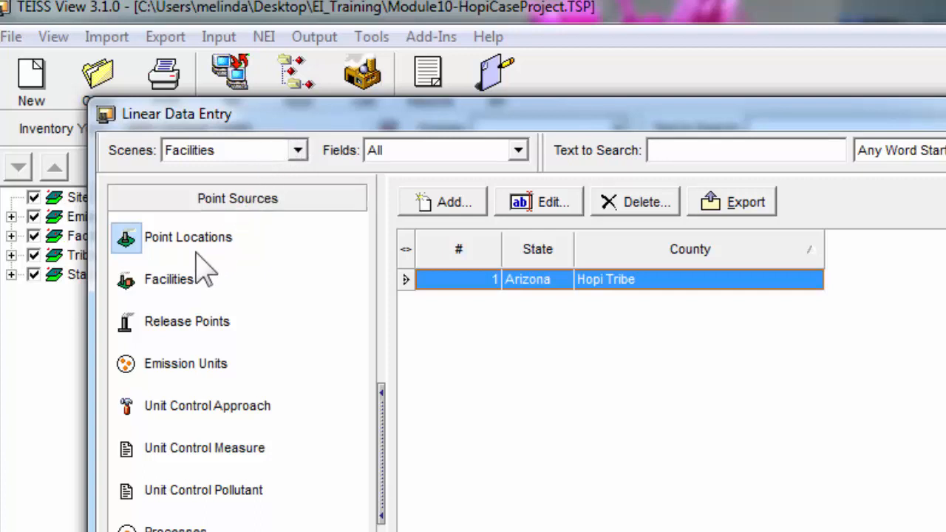
pyautogui.click(174, 282)
pyautogui.click(176, 323)
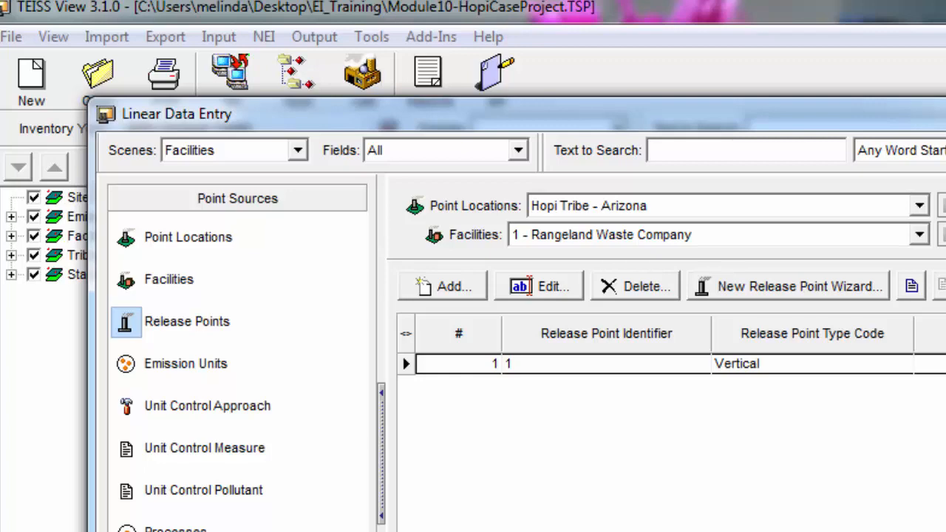
pyautogui.click(942, 108)
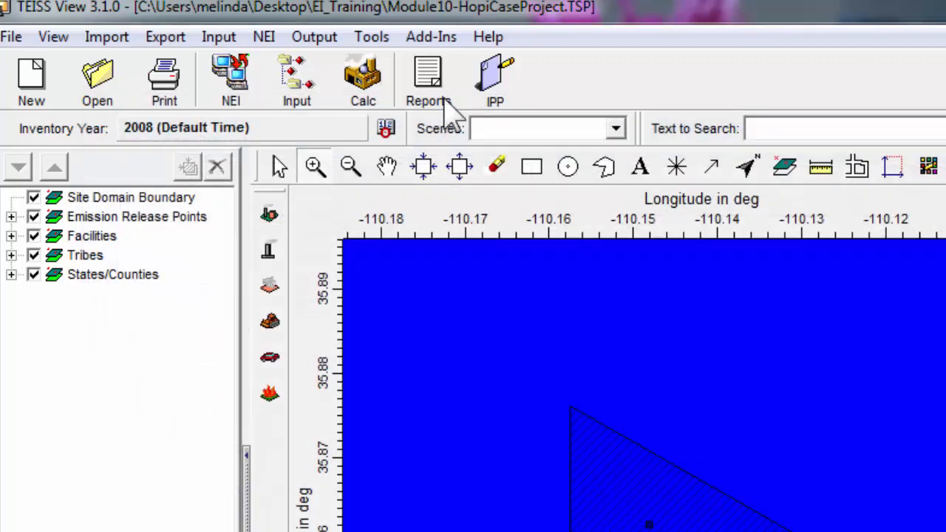
pyautogui.click(299, 86)
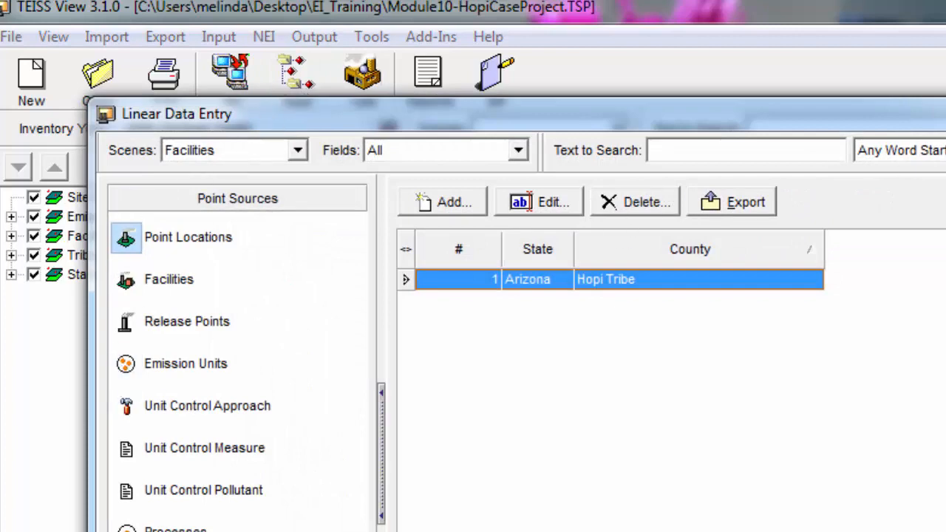
pyautogui.click(944, 108)
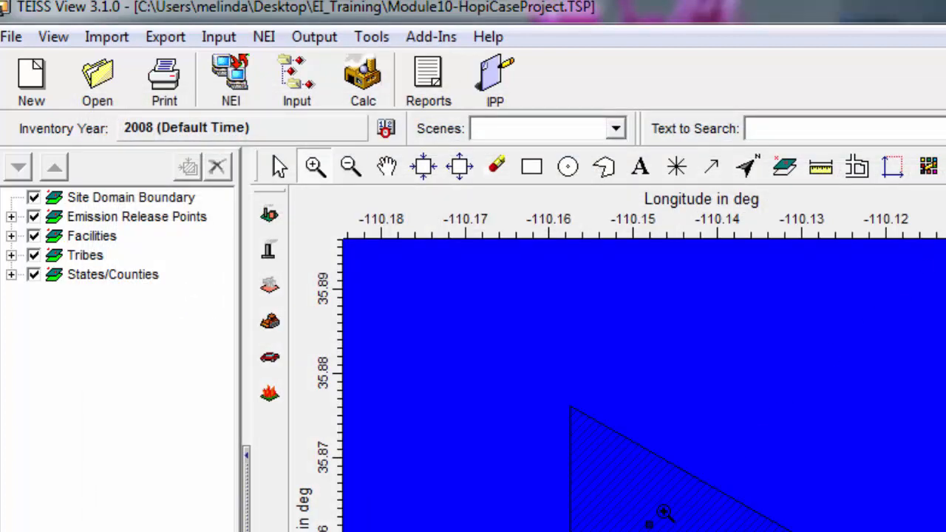
# Select the Rangeland Waste Company facility polygon on the map and open its record for editing.
pyautogui.click(632, 502)
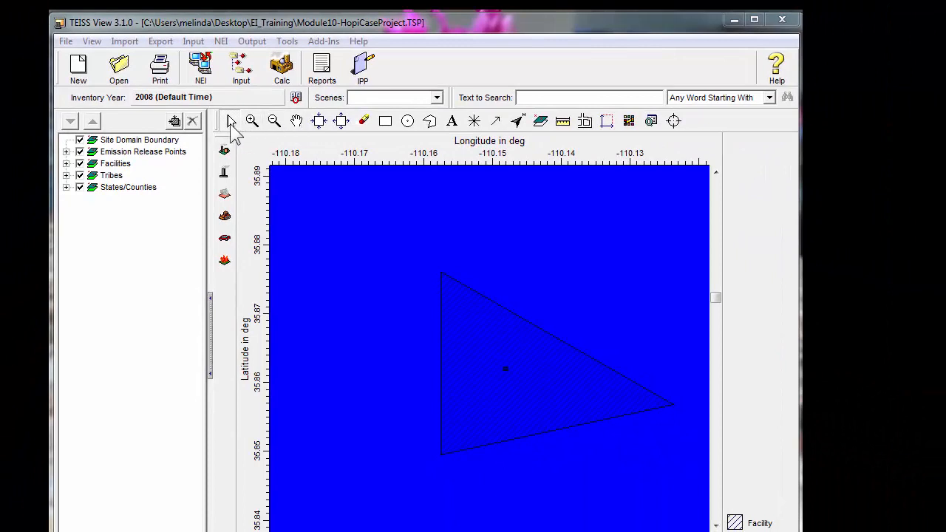
pyautogui.click(461, 327)
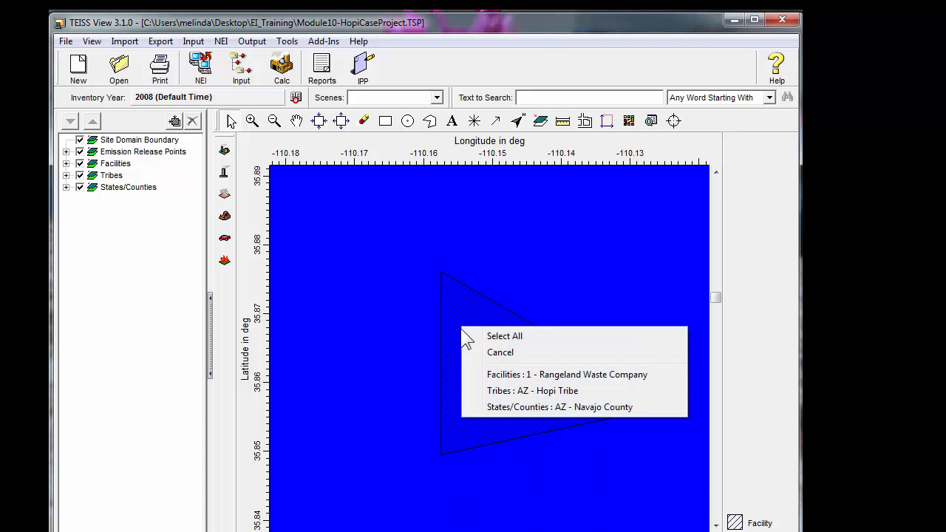
pyautogui.click(578, 376)
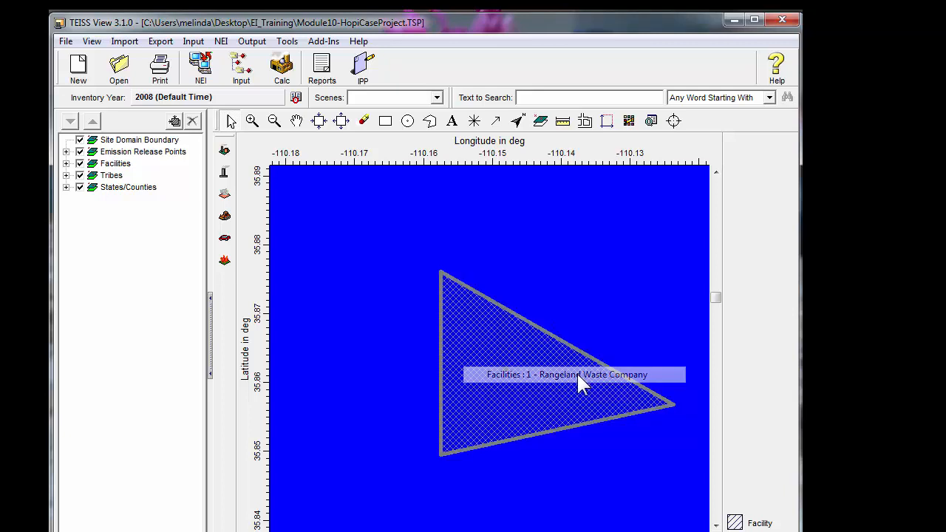
pyautogui.rightClick(496, 361)
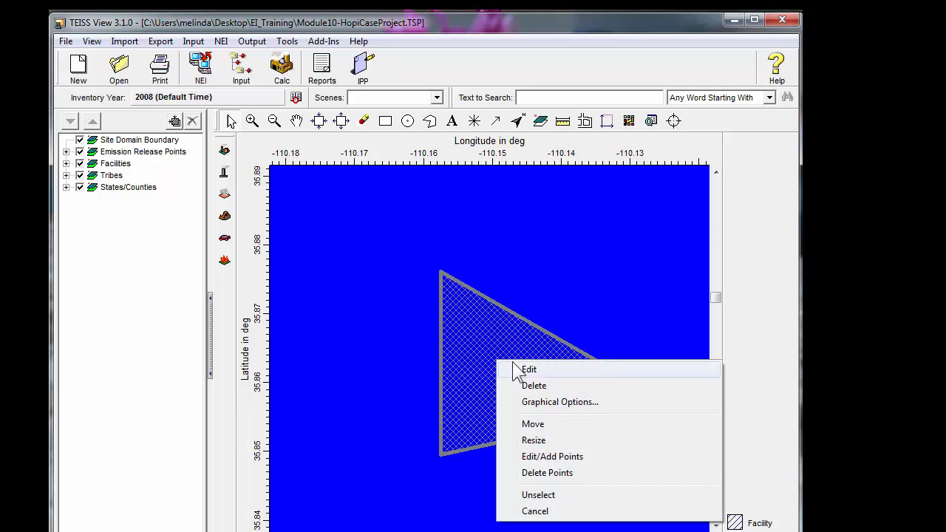
pyautogui.click(514, 365)
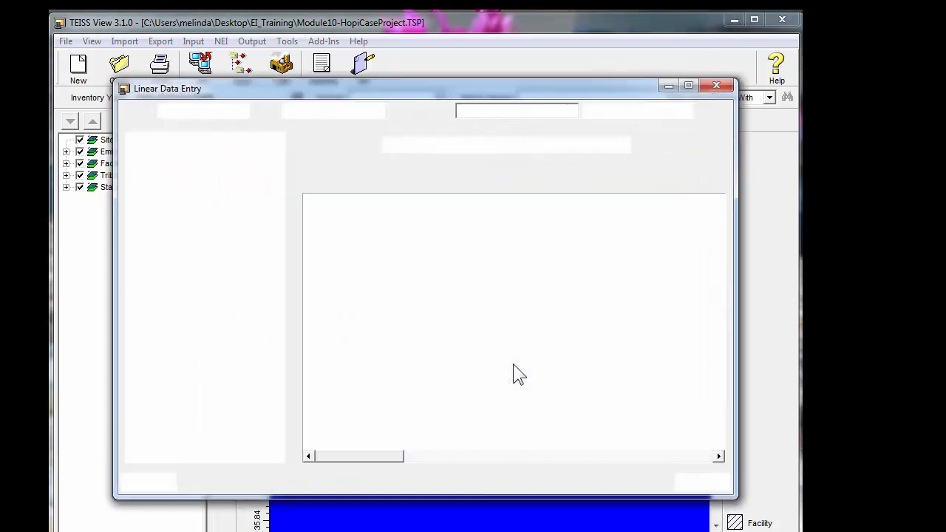